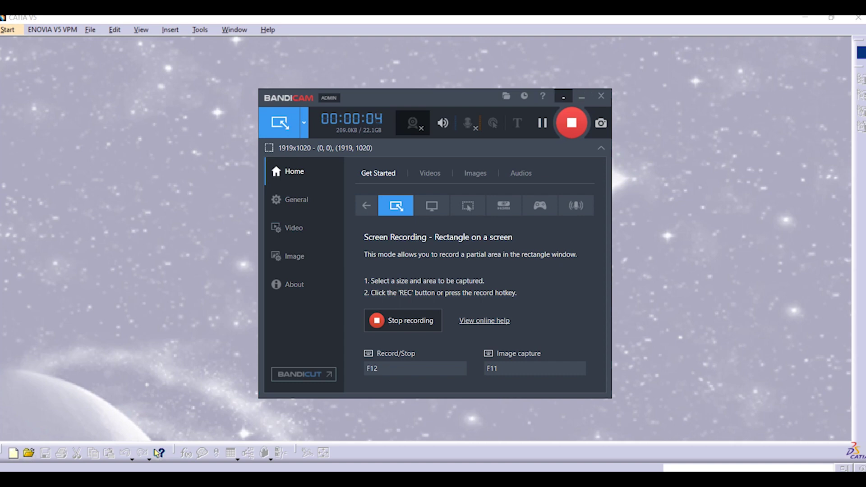
# - Create a new part in the Part Design workbench with hybrid design enabled
pyautogui.click(582, 96)
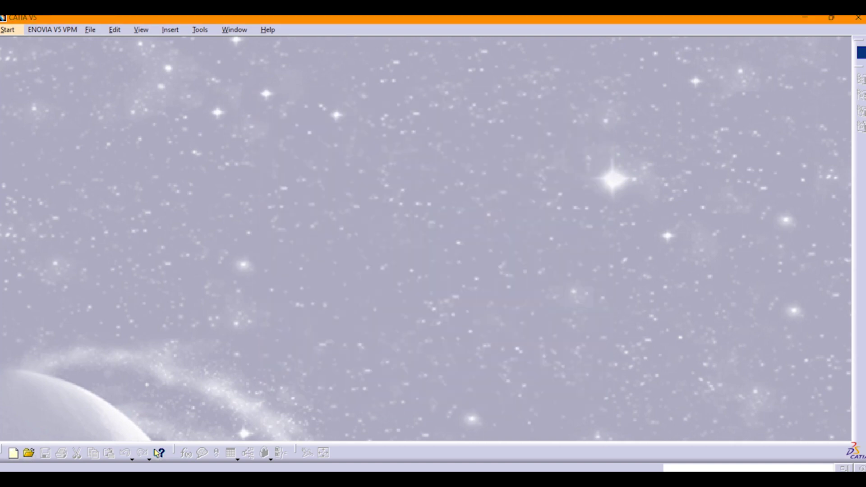
pyautogui.click(53, 30)
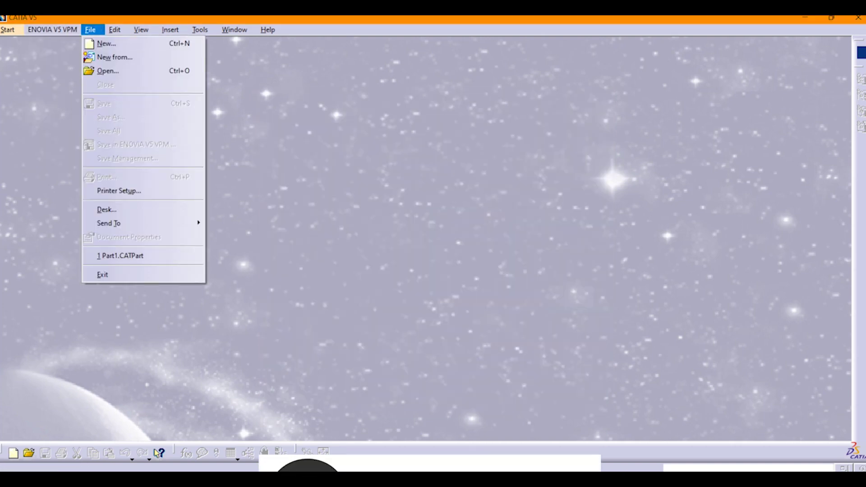
pyautogui.moveTo(7, 30)
pyautogui.moveTo(42, 56)
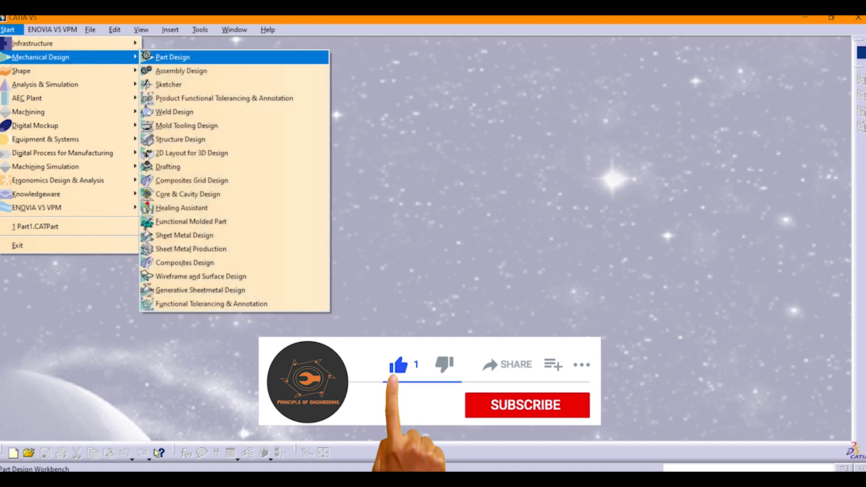
pyautogui.click(167, 56)
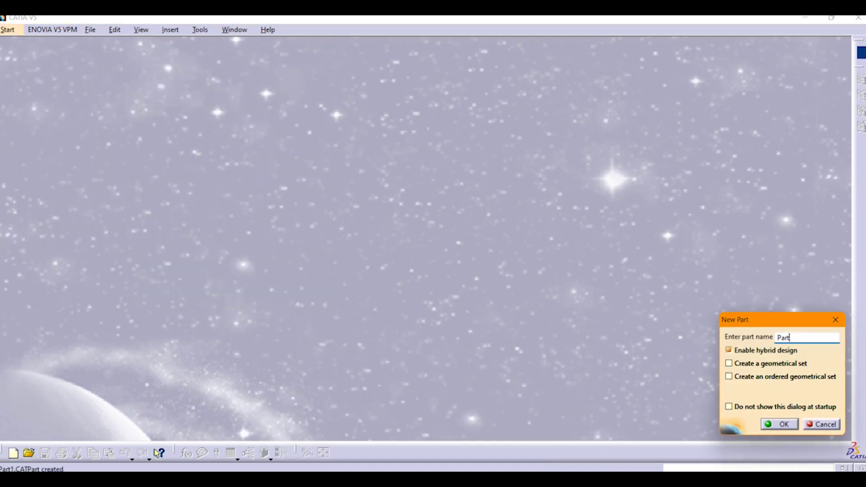
pyautogui.press('Return')
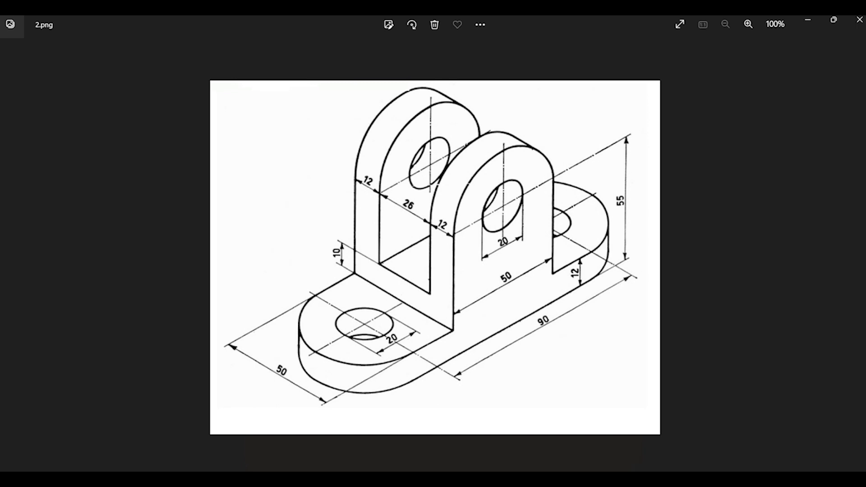
# - Return from the reference drawing to CATIA and open a new sketch on the zx plane
pyautogui.hotkey('alt', 'Tab')
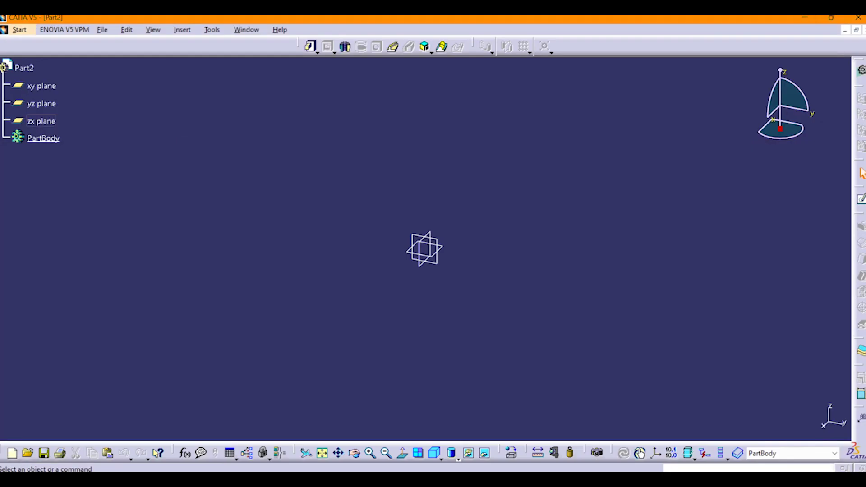
pyautogui.click(41, 121)
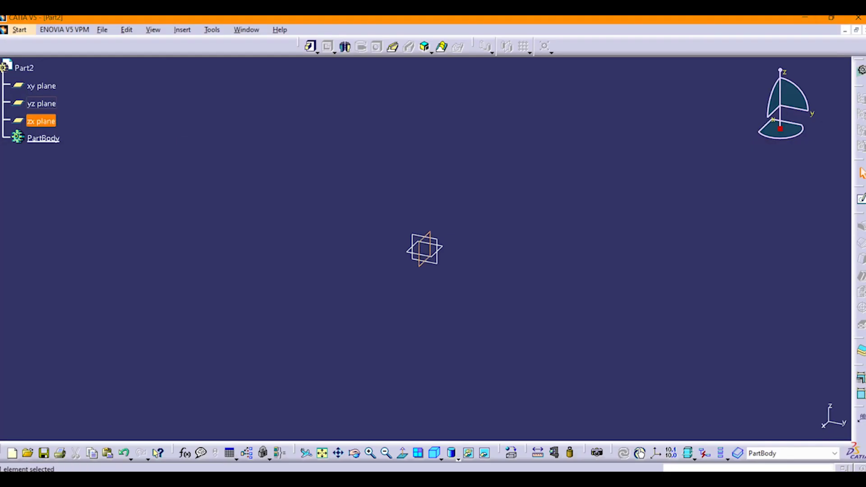
pyautogui.click(862, 199)
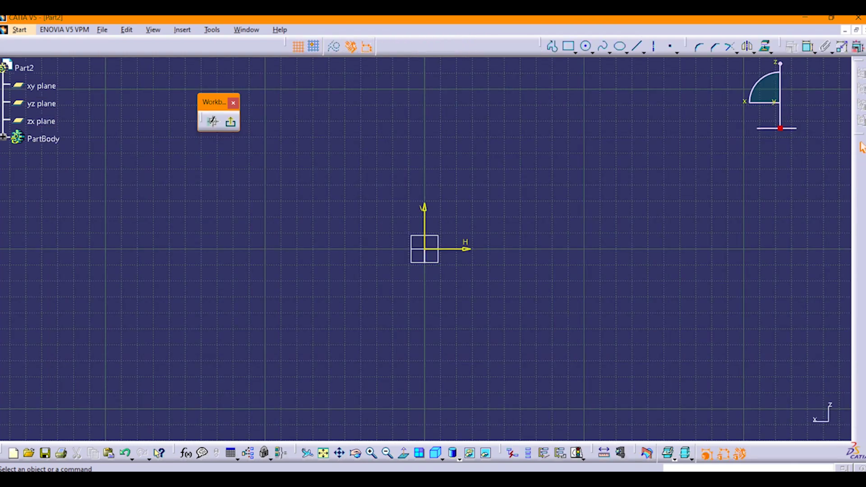
pyautogui.moveTo(212, 102); pyautogui.dragTo(160, 84)
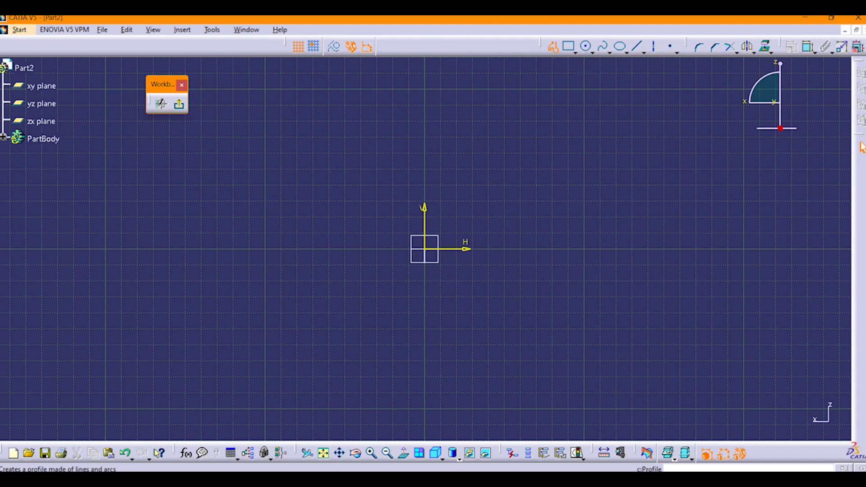
# - Sketch a closed horizontal slot-shaped profile around the origin, with two straight edges and tangent end arcs of about 49 mm radius
pyautogui.click(554, 47)
pyautogui.click(425, 165)
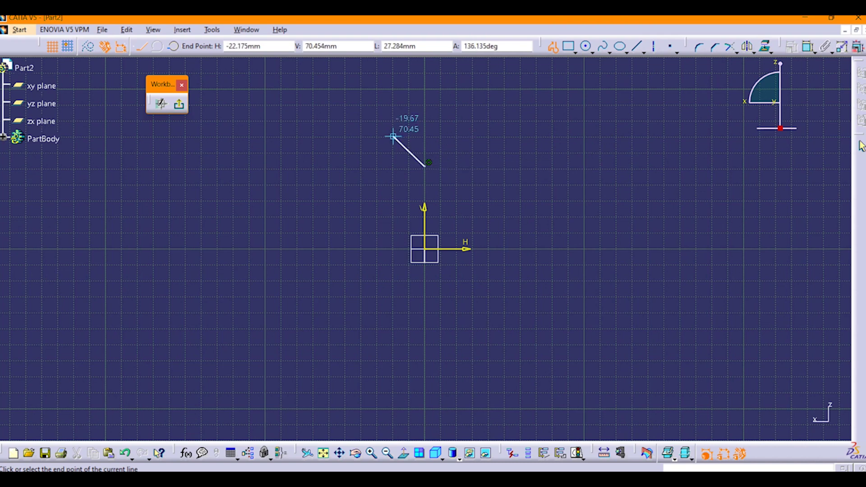
pyautogui.click(584, 167)
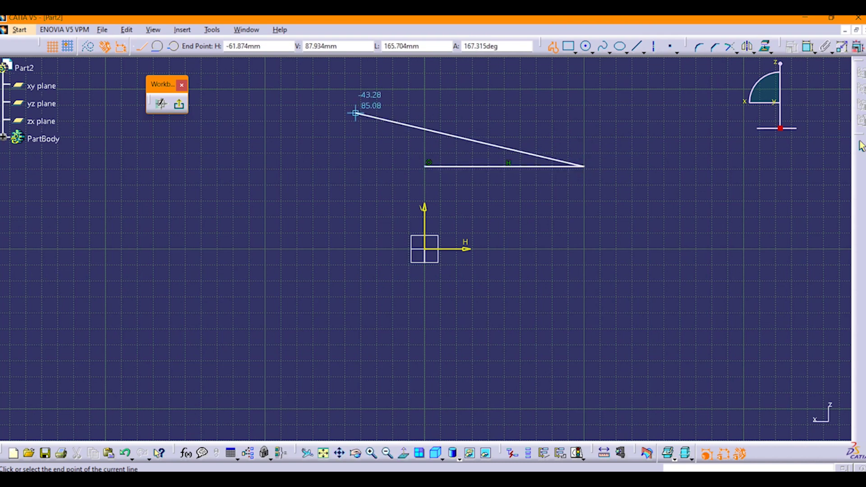
pyautogui.click(157, 46)
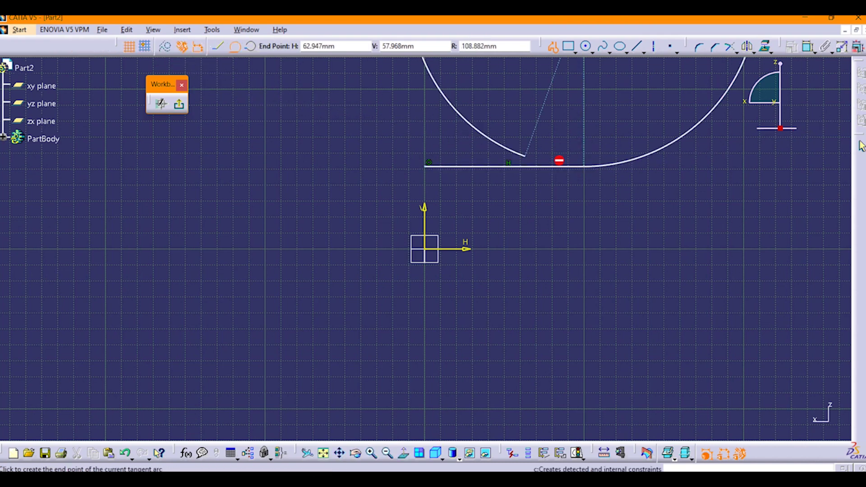
pyautogui.click(585, 324)
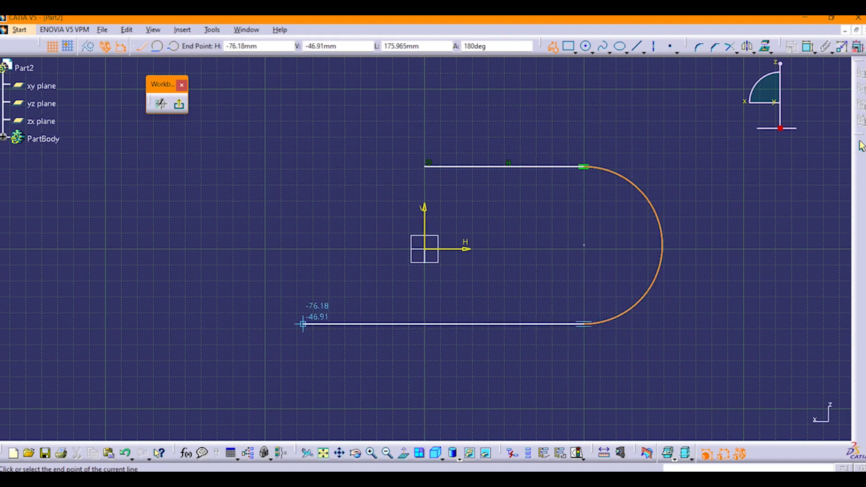
pyautogui.click(280, 324)
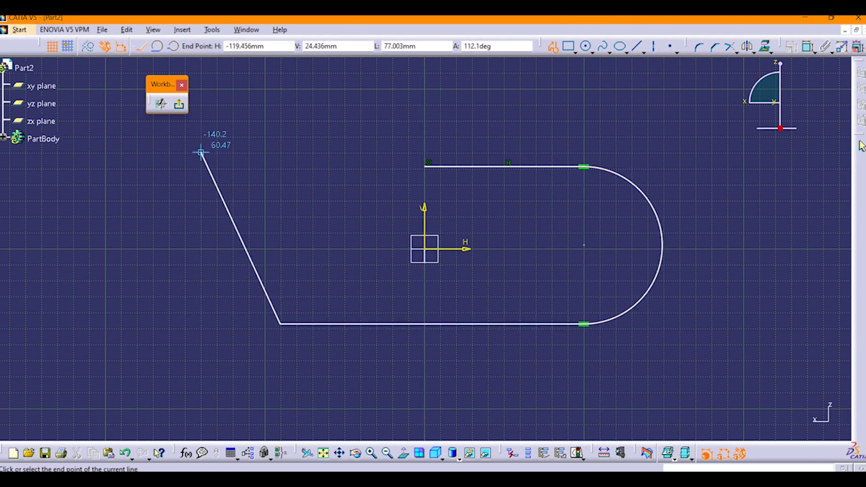
pyautogui.click(157, 46)
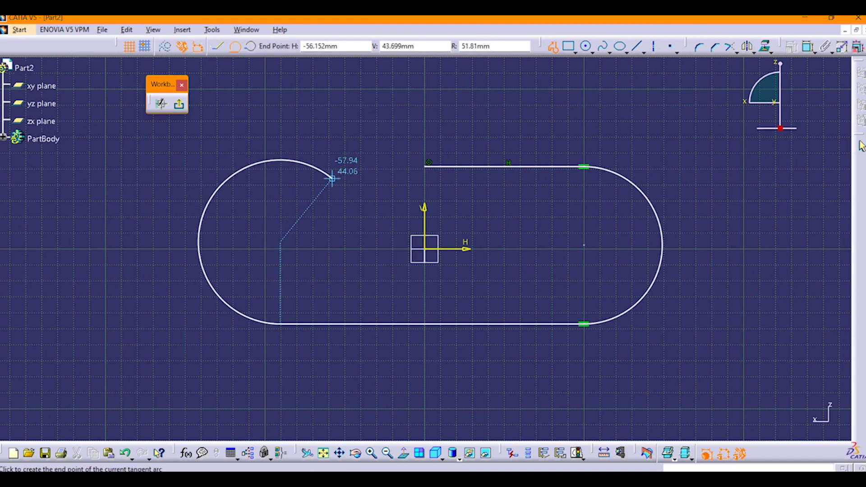
pyautogui.click(280, 167)
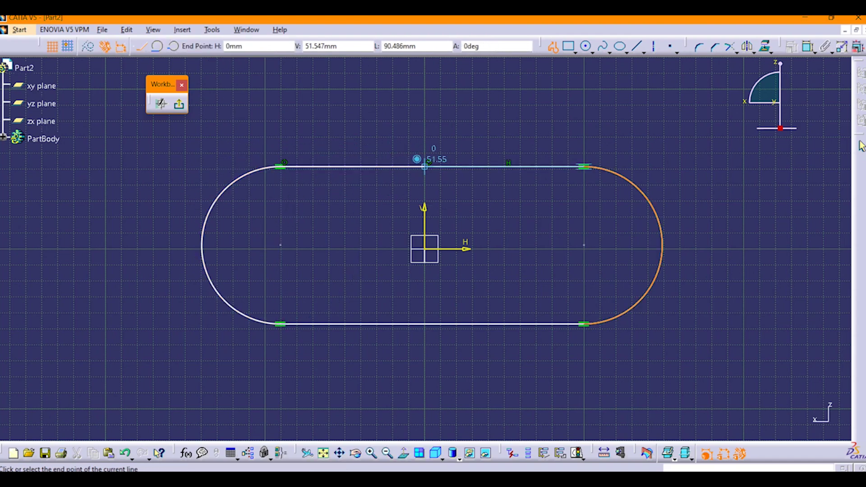
pyautogui.click(425, 166)
pyautogui.press('Escape')
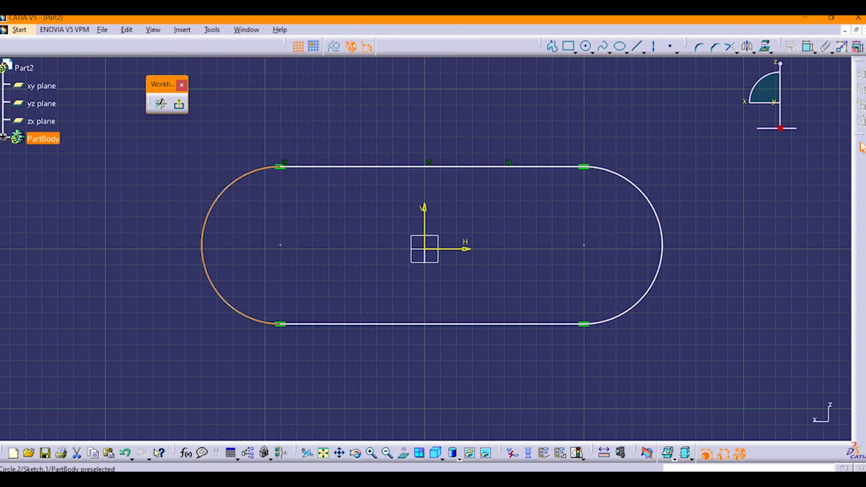
# - Constrain the profile's two end arcs to be symmetric about the vertical axis
pyautogui.keyDown('ctrl'); pyautogui.click(661, 226); pyautogui.keyUp('ctrl')
pyautogui.keyDown('ctrl'); pyautogui.click(425, 225); pyautogui.keyUp('ctrl')
pyautogui.click(792, 47)
pyautogui.click(721, 380)
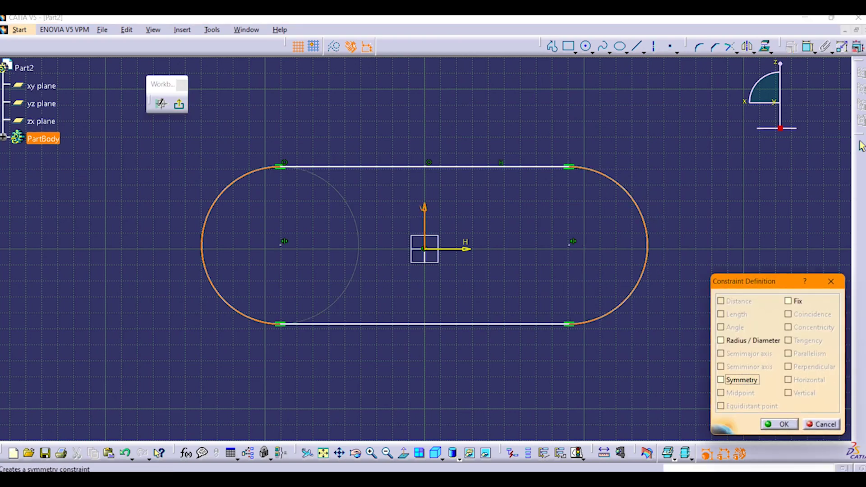
pyautogui.press('Return')
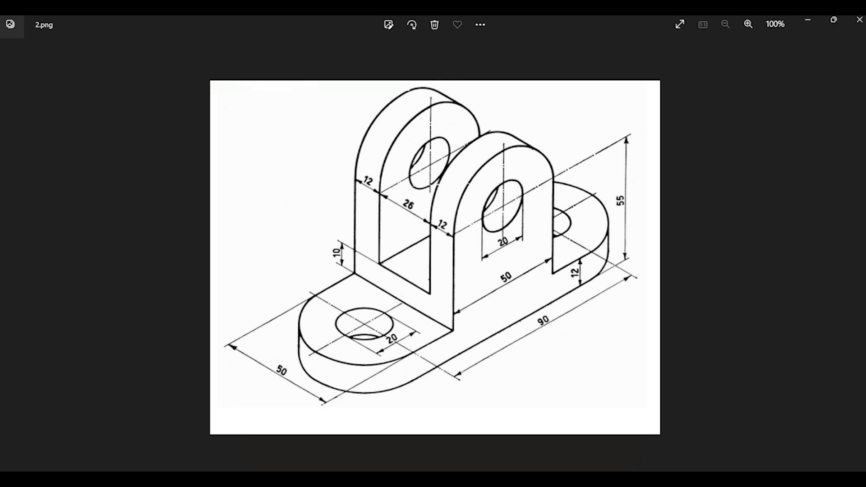
# - Dimension the radius of the profile's left end arc and set it to 50 mm
pyautogui.click(807, 19)
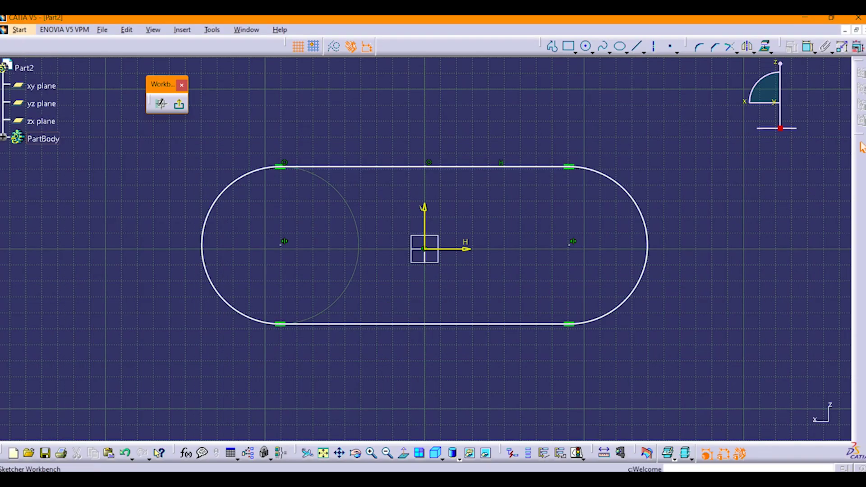
pyautogui.click(809, 46)
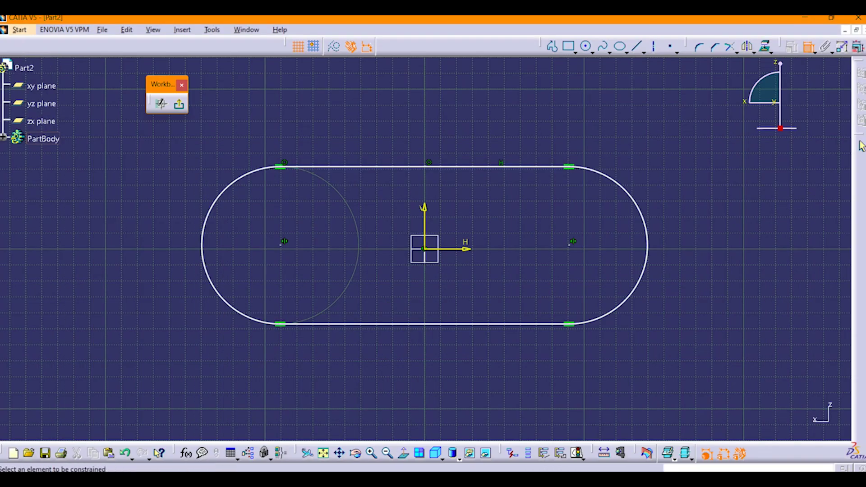
pyautogui.click(210, 213)
pyautogui.click(158, 186)
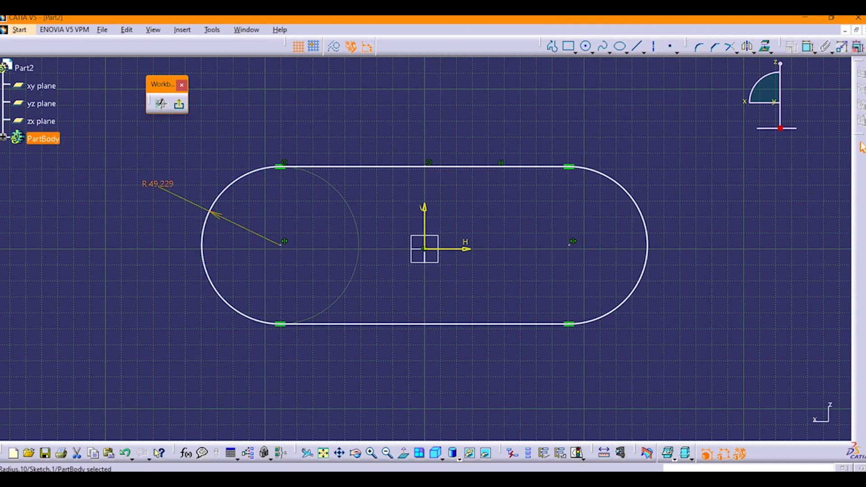
pyautogui.doubleClick(158, 184)
pyautogui.write('50')
pyautogui.press('Return')
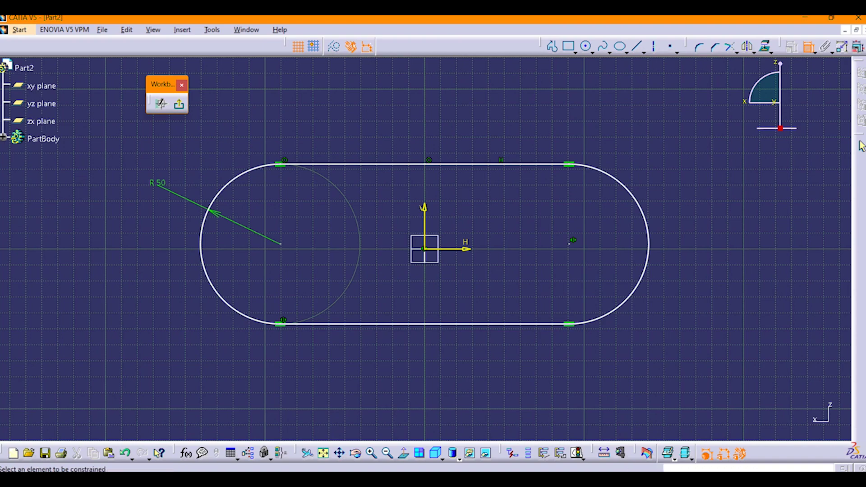
# - Dimension the horizontal distance between the two end-arc centres and set it to 90 mm
pyautogui.click(569, 244)
pyautogui.click(449, 379)
pyautogui.doubleClick(448, 378)
pyautogui.write('90')
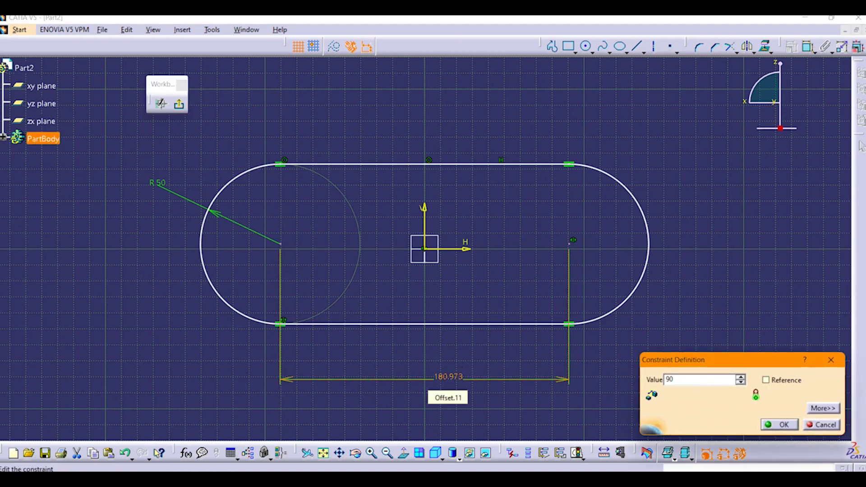
pyautogui.press('Return')
pyautogui.scroll(-1, 448, 378)
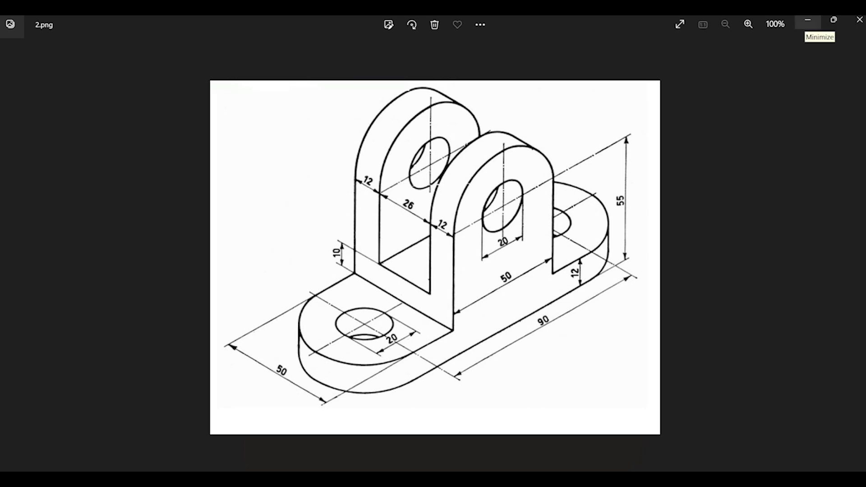
# - Check the base width in the reference drawing and set the end-arc radius to 25 mm
pyautogui.click(807, 20)
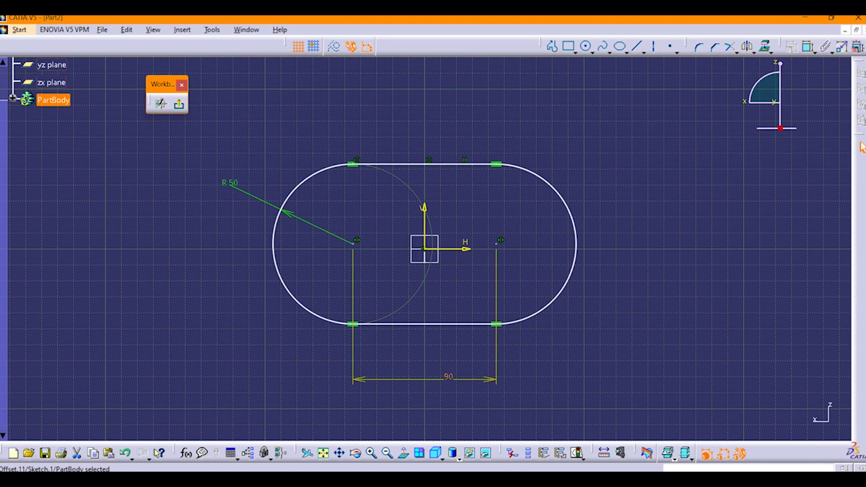
pyautogui.hotkey('alt', 'Tab')
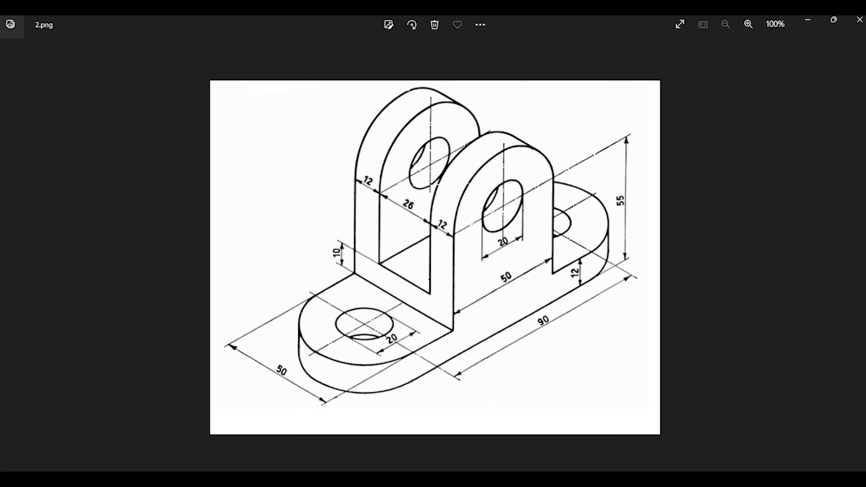
pyautogui.hotkey('alt', 'Tab')
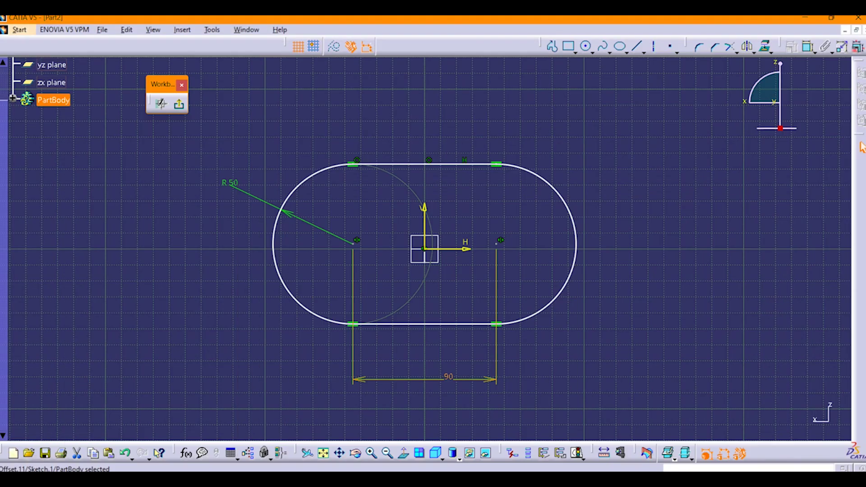
pyautogui.click(230, 183)
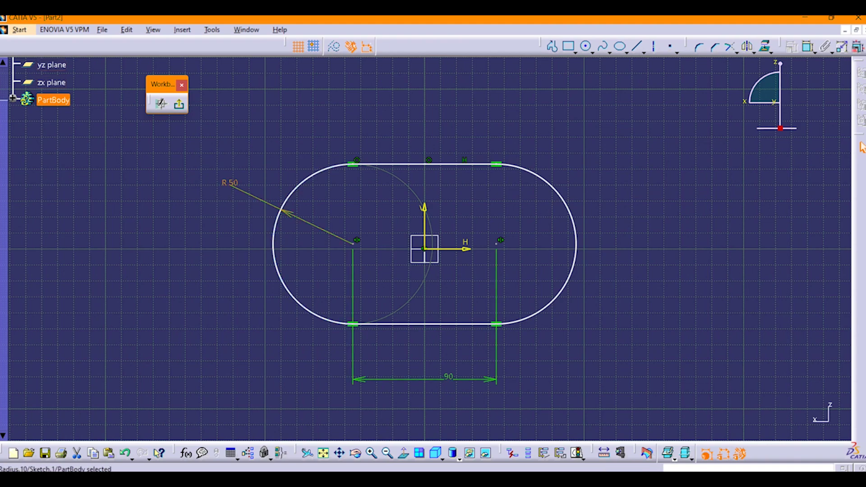
pyautogui.doubleClick(229, 183)
pyautogui.write('25mm')
pyautogui.press('Return')
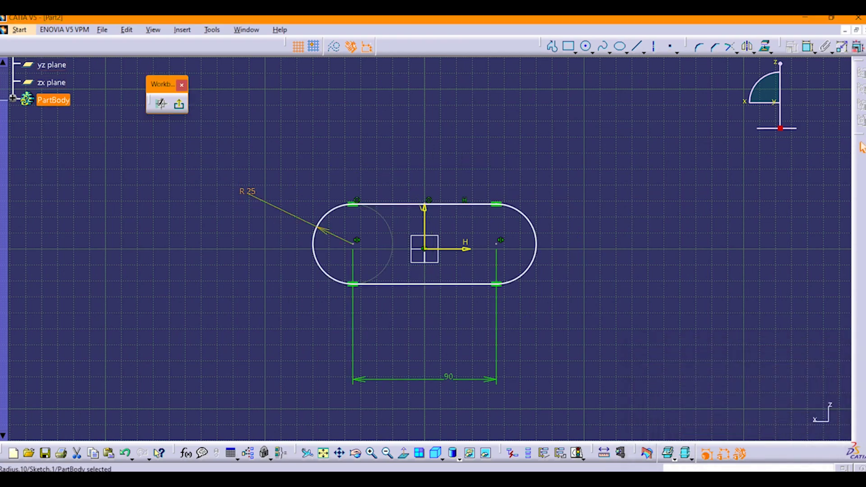
# - Check the reference drawing and try to dimension the lower straight line's distance from the horizontal axis
pyautogui.moveTo(425, 293)
pyautogui.keyDown('ctrl'); pyautogui.mouseDown(button='middle')
pyautogui.moveTo(425, 208)
pyautogui.moveTo(425, 278)
pyautogui.mouseUp(button='middle'); pyautogui.keyUp('ctrl')
pyautogui.hotkey('alt', 'Tab')
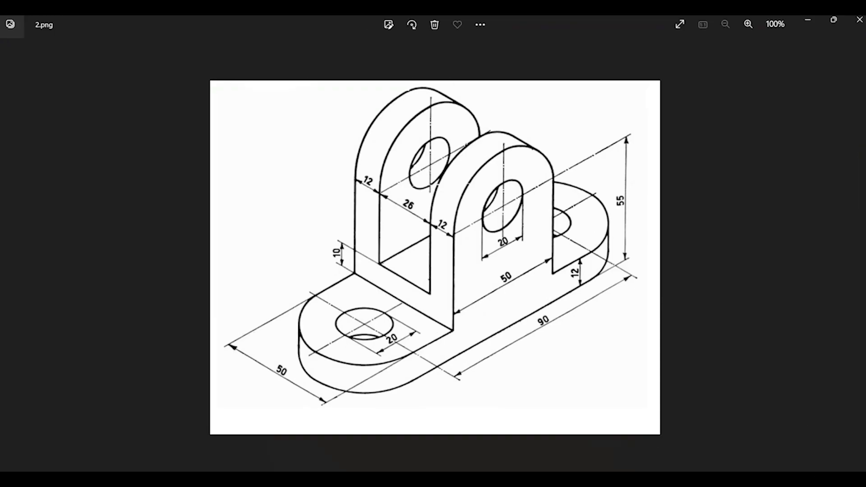
pyautogui.hotkey('alt', 'Tab')
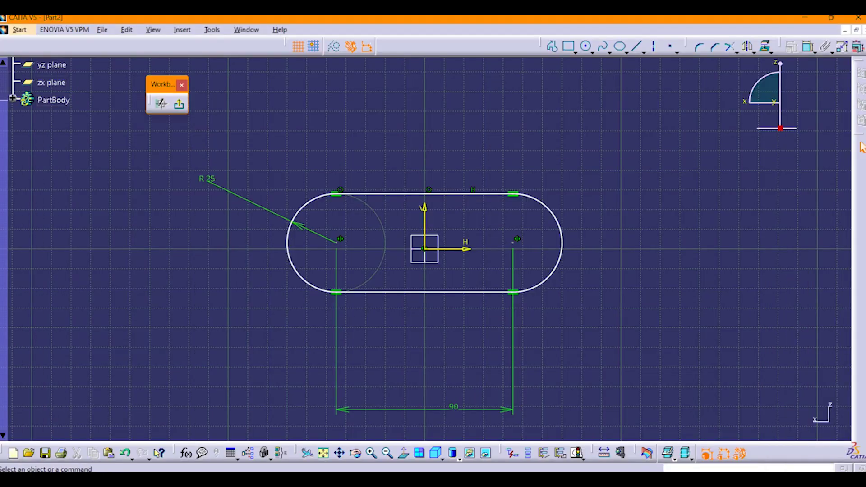
pyautogui.click(808, 47)
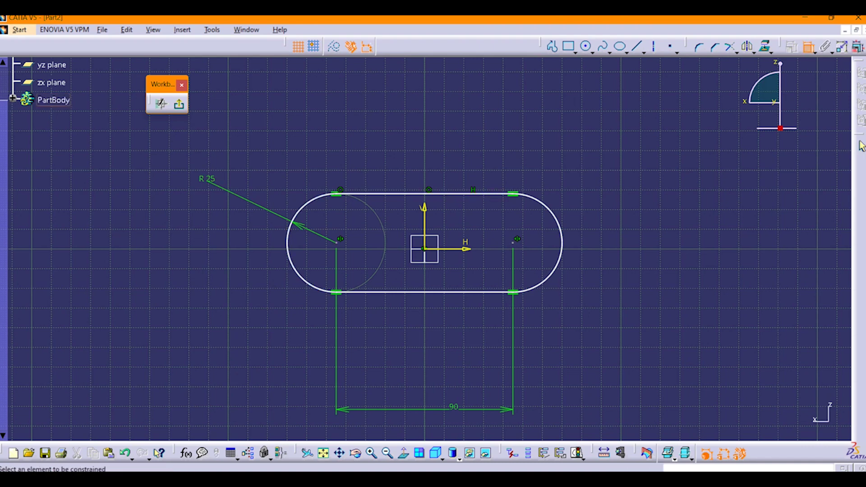
pyautogui.click(425, 292)
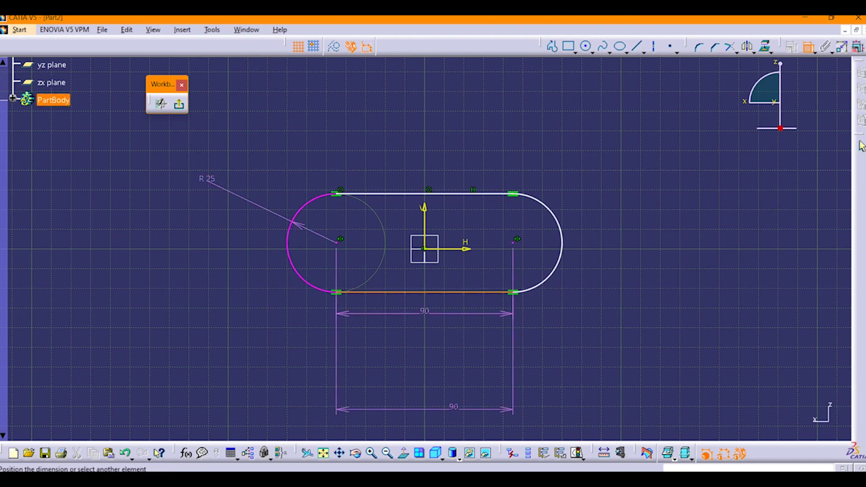
pyautogui.click(450, 249)
pyautogui.click(627, 269)
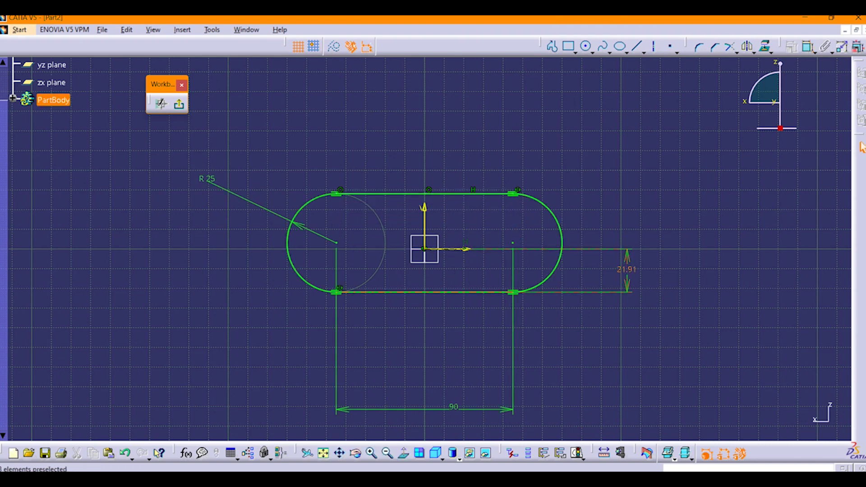
# - Constrain the profile's upper and lower lines to be symmetric about the horizontal axis and exit the sketch
pyautogui.click(470, 194)
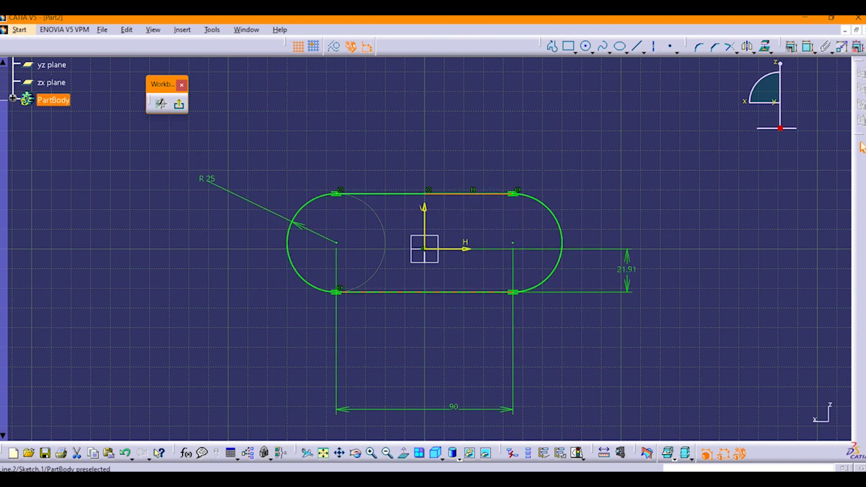
pyautogui.keyDown('ctrl'); pyautogui.click(465, 292); pyautogui.keyUp('ctrl')
pyautogui.keyDown('ctrl'); pyautogui.click(455, 249); pyautogui.keyUp('ctrl')
pyautogui.click(808, 47)
pyautogui.click(461, 194)
pyautogui.keyDown('ctrl'); pyautogui.click(461, 293); pyautogui.keyUp('ctrl')
pyautogui.keyDown('ctrl'); pyautogui.click(456, 249); pyautogui.keyUp('ctrl')
pyautogui.click(792, 47)
pyautogui.click(722, 379)
pyautogui.click(780, 424)
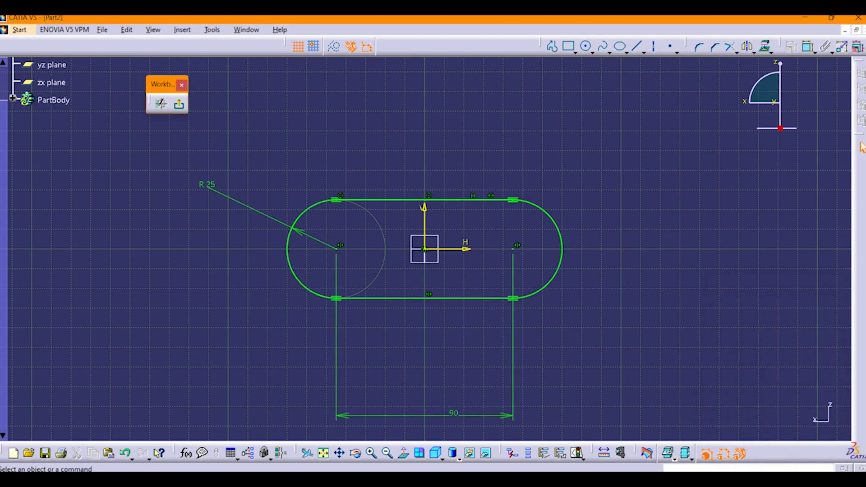
pyautogui.moveTo(424, 249); pyautogui.dragTo(425, 194, button='middle')
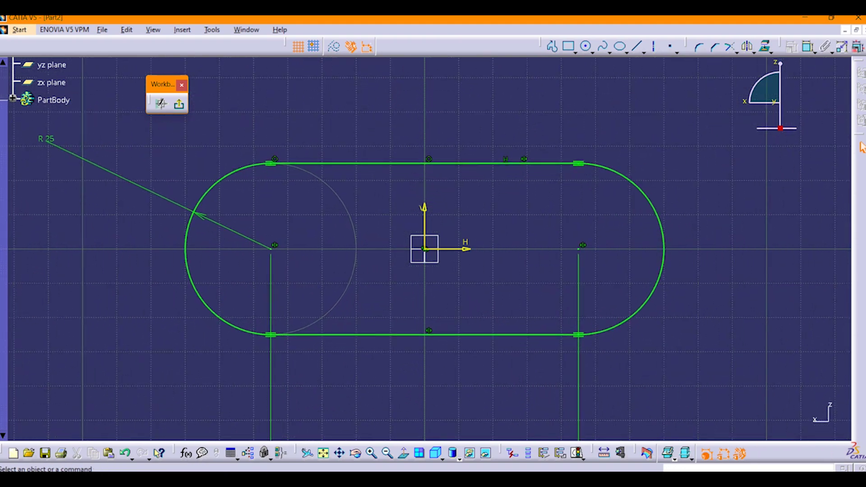
pyautogui.click(179, 104)
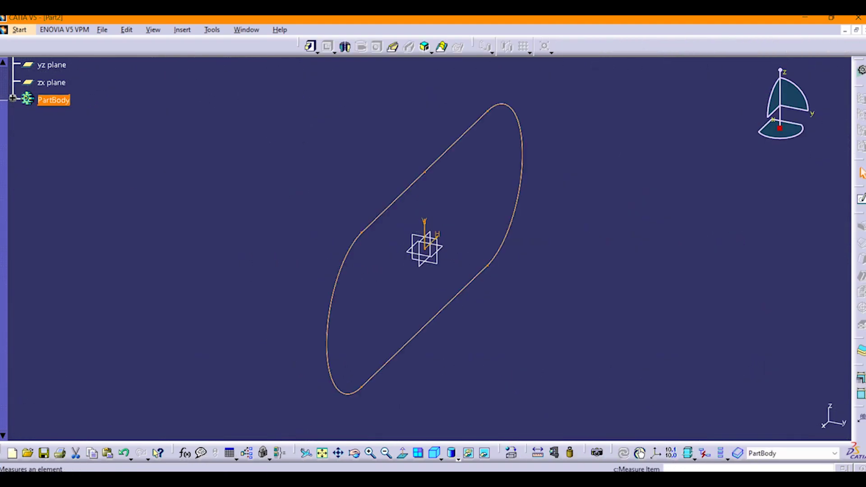
# - Check the base thickness in the reference drawing and extrude the base profile 12 mm with Pad
pyautogui.hotkey('alt', 'Tab')
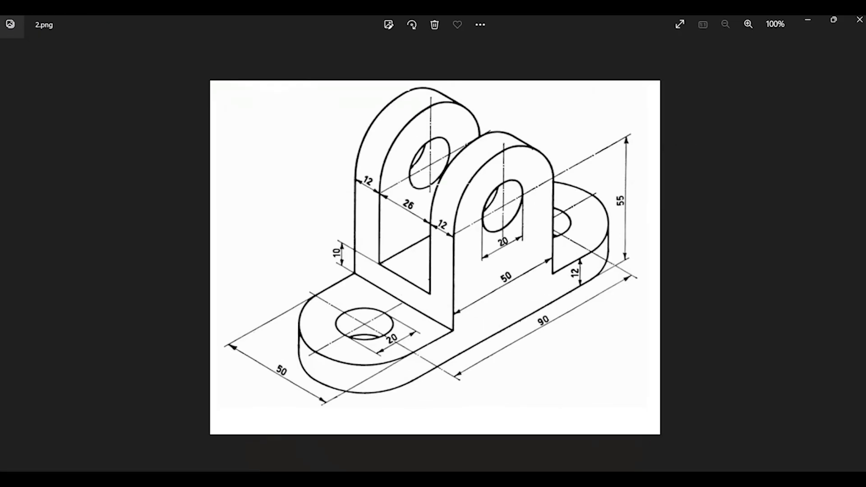
pyautogui.hotkey('alt', 'Tab')
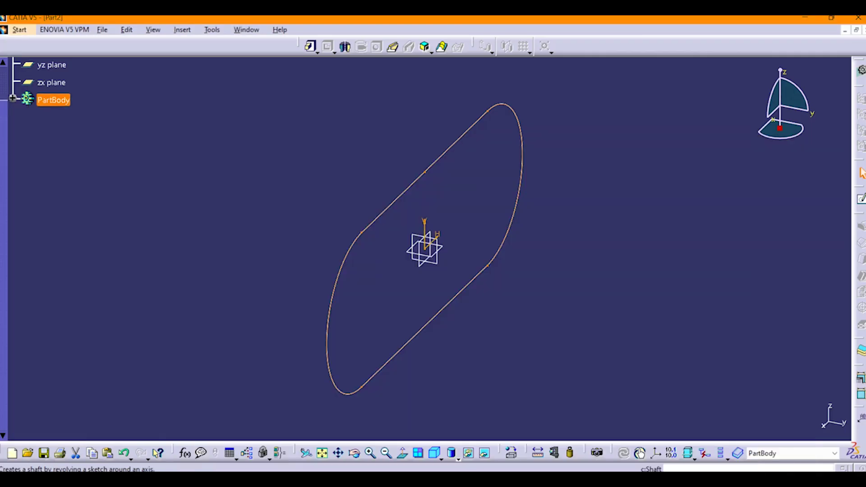
pyautogui.click(311, 47)
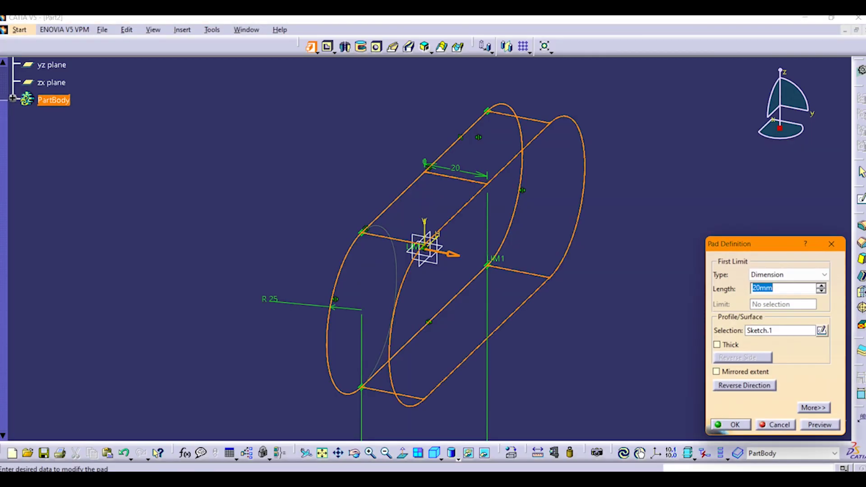
pyautogui.press('Return')
pyautogui.click(580, 319)
pyautogui.moveTo(579, 318); pyautogui.dragTo(397, 149, button='middle')
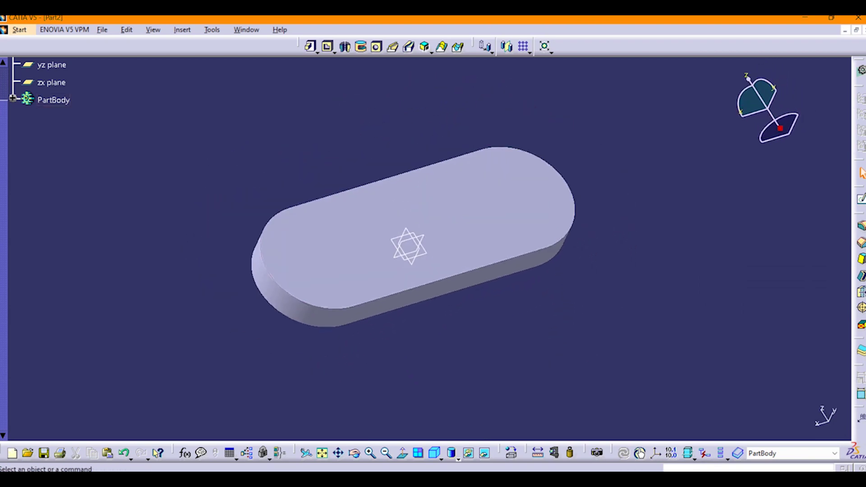
# - Start a sketch on the base's broad flat face and draw a horizontal infinite construction line through the origin
pyautogui.hotkey('alt', 'Tab')
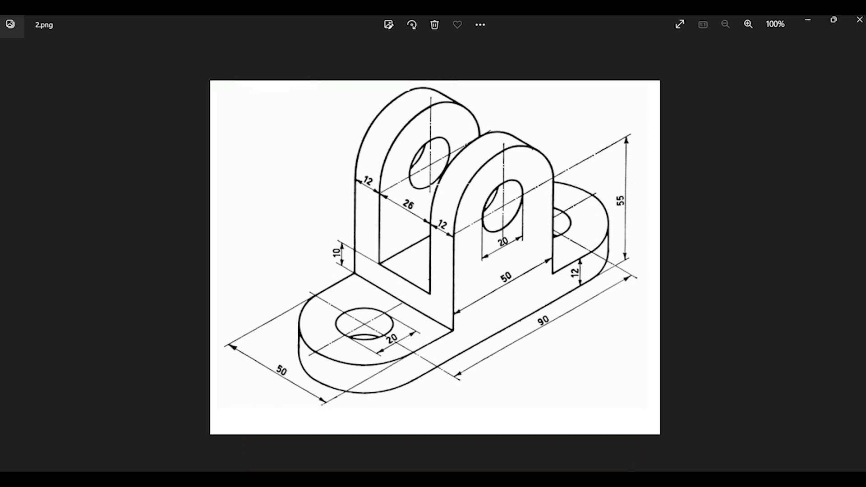
pyautogui.click(809, 19)
pyautogui.moveTo(427, 225); pyautogui.dragTo(431, 270, button='middle')
pyautogui.click(431, 271)
pyautogui.click(862, 199)
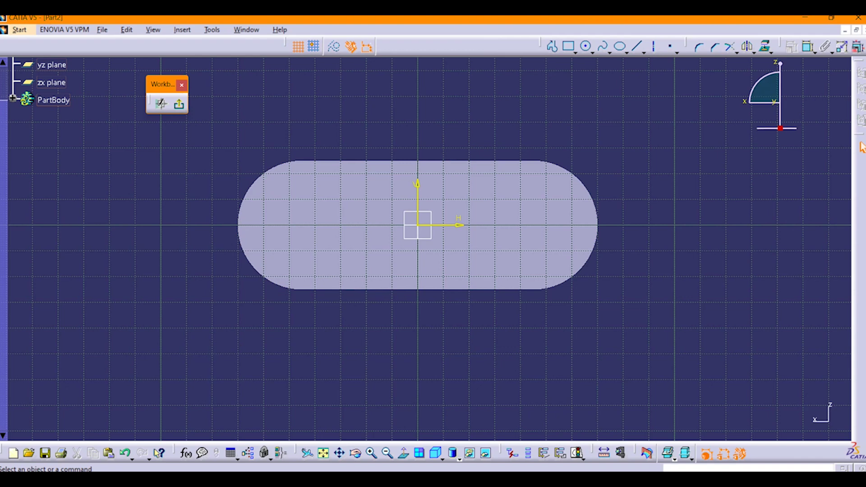
pyautogui.click(644, 52)
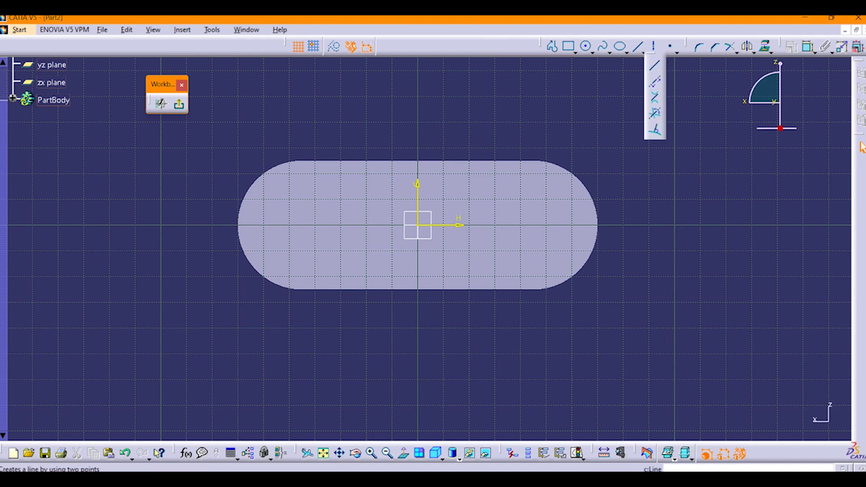
pyautogui.click(655, 82)
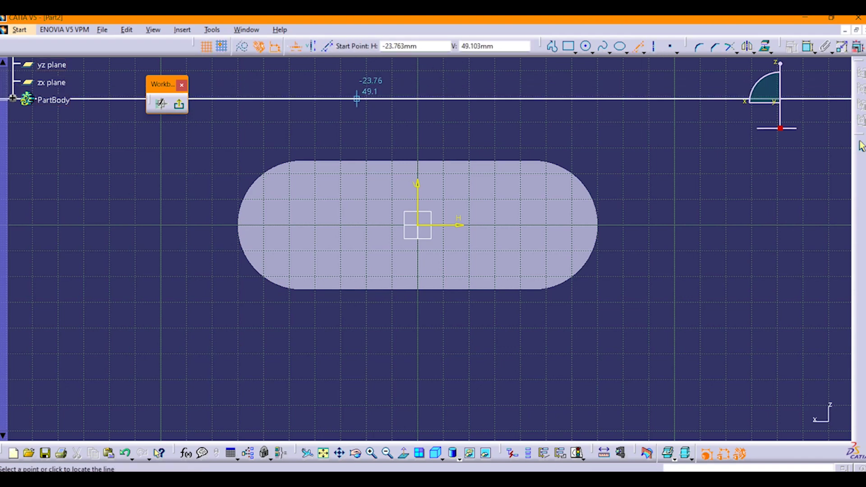
pyautogui.click(423, 223)
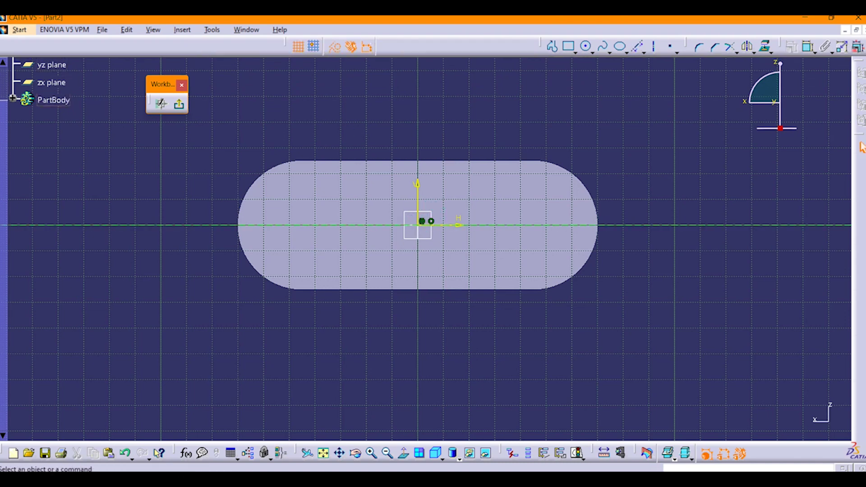
# - Sketch a circle about 20 mm in diameter near the base's left end, centred on the horizontal axis, as standard geometry
pyautogui.click(586, 46)
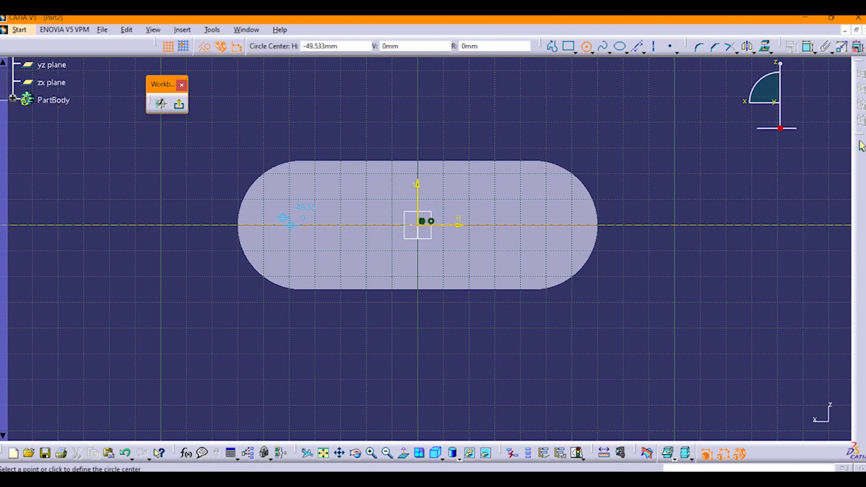
pyautogui.click(293, 222)
pyautogui.click(317, 215)
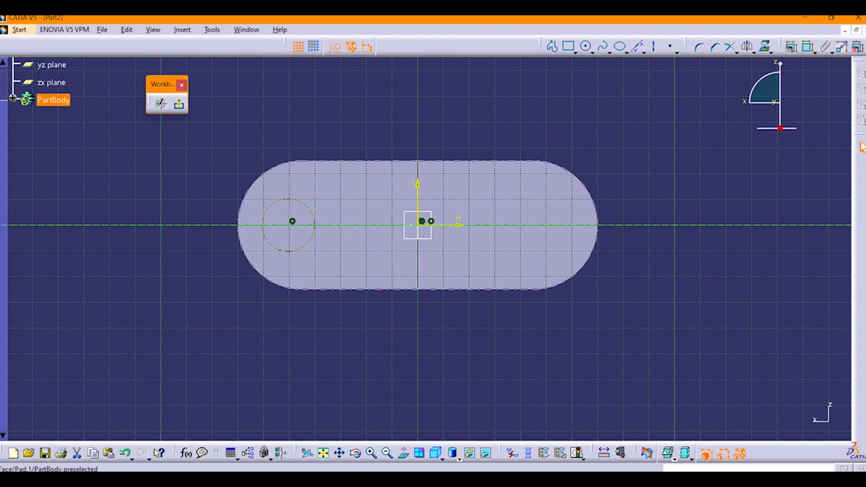
pyautogui.click(334, 46)
pyautogui.click(356, 122)
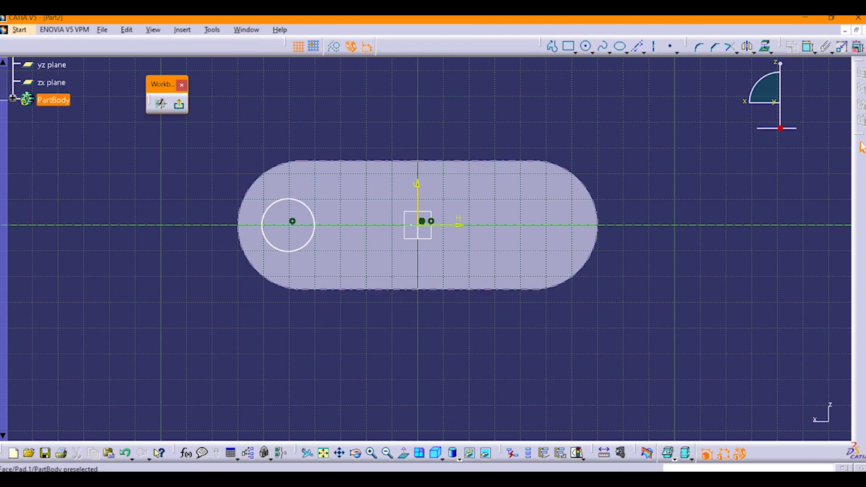
# - Dimension the circle's diameter and set it to 20 mm
pyautogui.click(307, 207)
pyautogui.click(807, 46)
pyautogui.click(325, 112)
pyautogui.doubleClick(325, 112)
pyautogui.write('20')
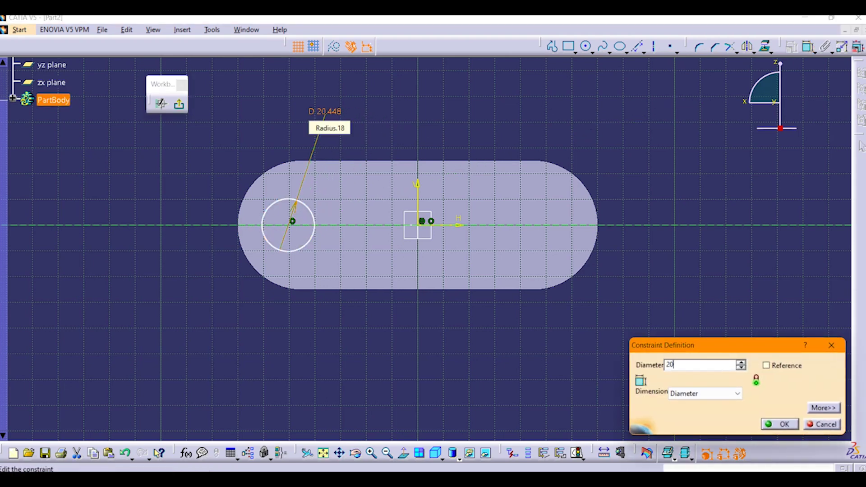
pyautogui.press('Return')
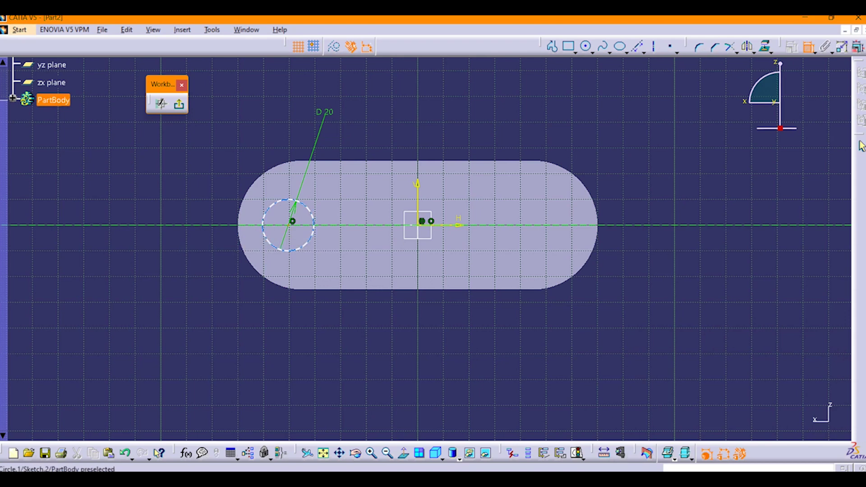
# - Dimension the distance from the base's left end arc to the circle's centre and set it to 20 mm
pyautogui.click(247, 192)
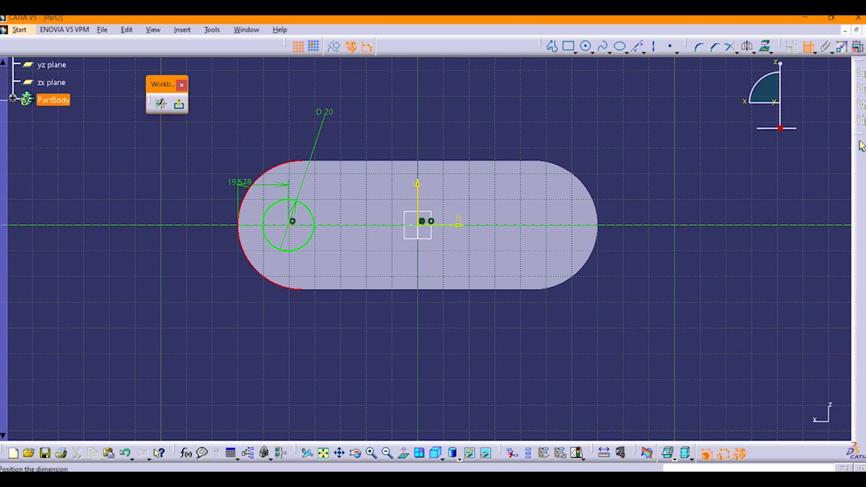
pyautogui.click(262, 108)
pyautogui.doubleClick(262, 107)
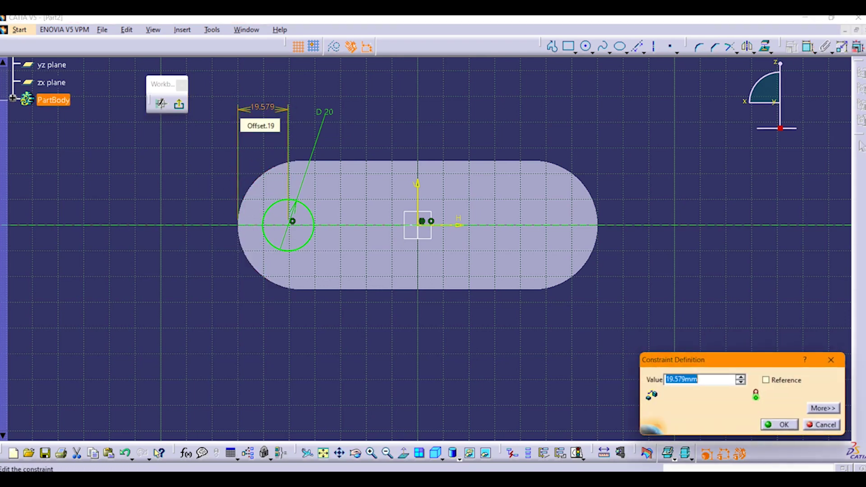
pyautogui.write('20')
pyautogui.press('Return')
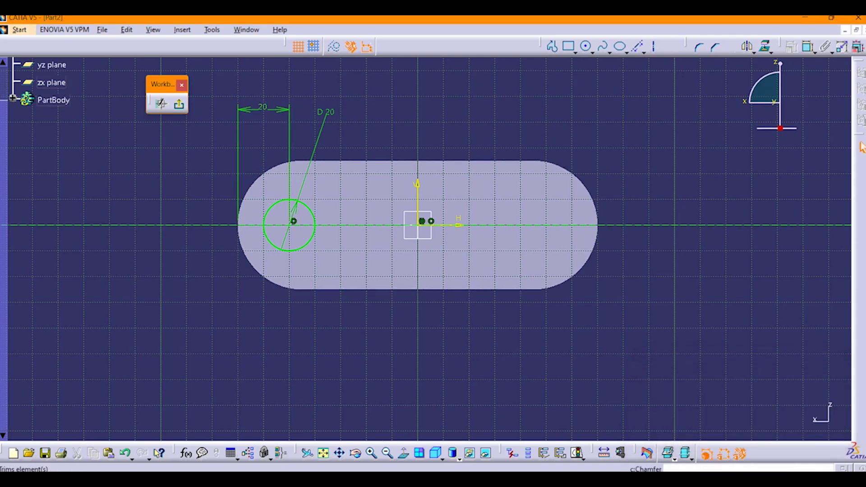
# - Mirror the hole circle about the vertical axis and exit the sketch
pyautogui.click(747, 46)
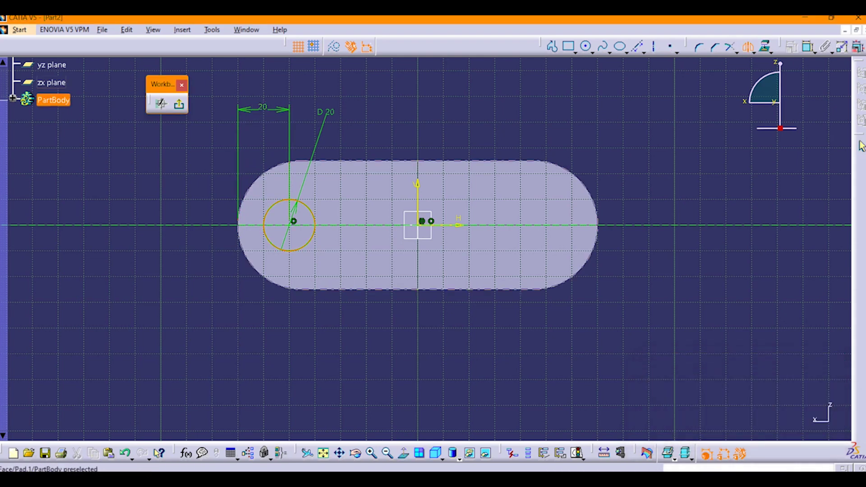
pyautogui.click(418, 195)
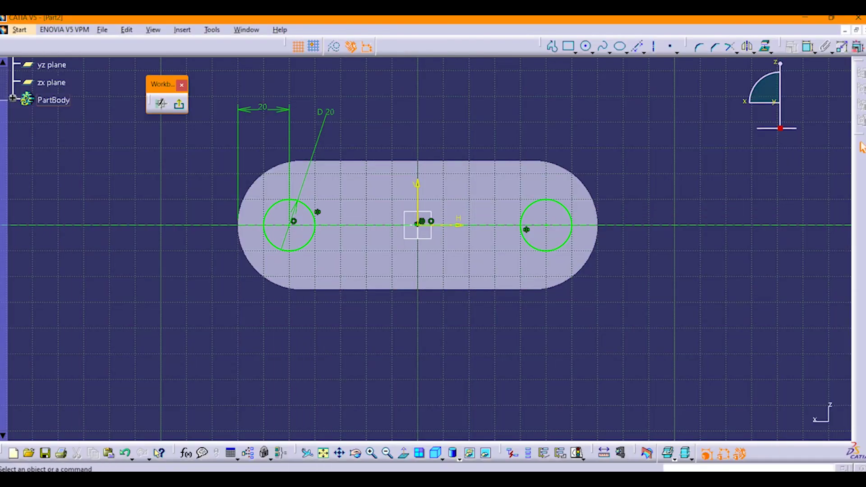
pyautogui.click(178, 105)
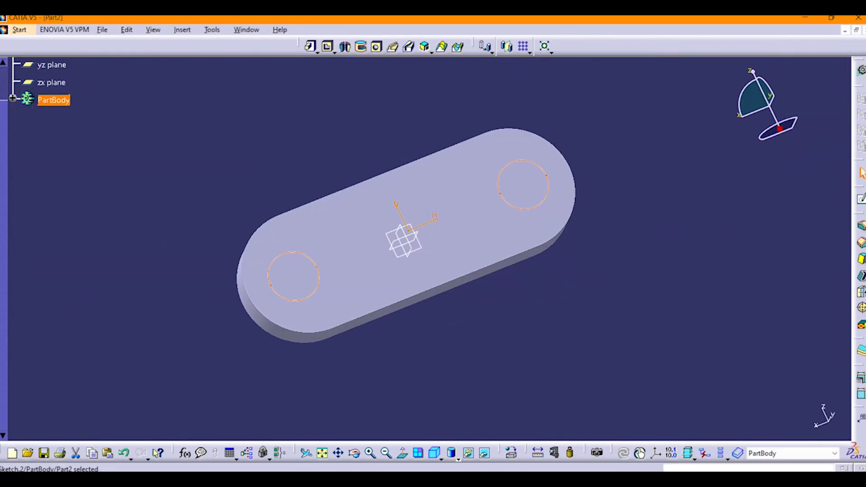
# - Cut both hole circles through the base with a Pocket of type Up to next
pyautogui.click(328, 46)
pyautogui.moveTo(400, 307); pyautogui.dragTo(437, 271, button='middle')
pyautogui.click(765, 302)
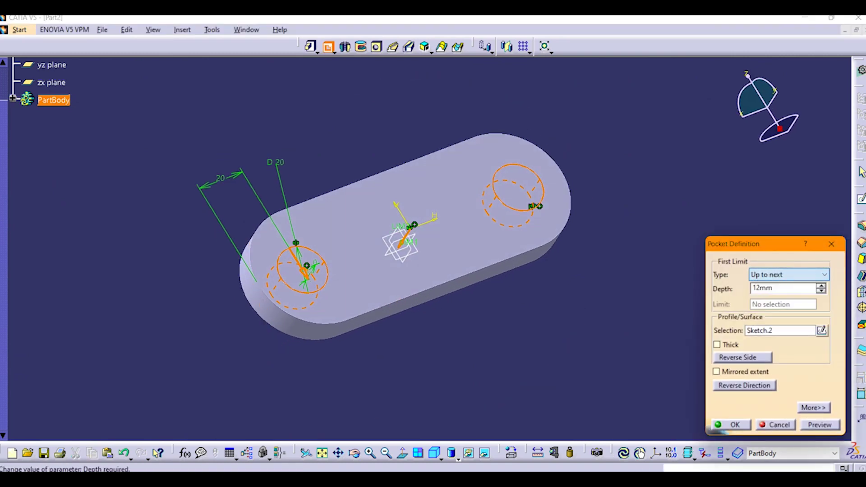
pyautogui.click(731, 425)
pyautogui.moveTo(447, 329); pyautogui.dragTo(465, 349, button='middle')
pyautogui.moveTo(535, 348); pyautogui.dragTo(522, 342, button='middle')
# - Start a new sketch on the base's broad flat face and check the upright dimensions in the reference drawing
pyautogui.click(402, 453)
pyautogui.click(408, 220)
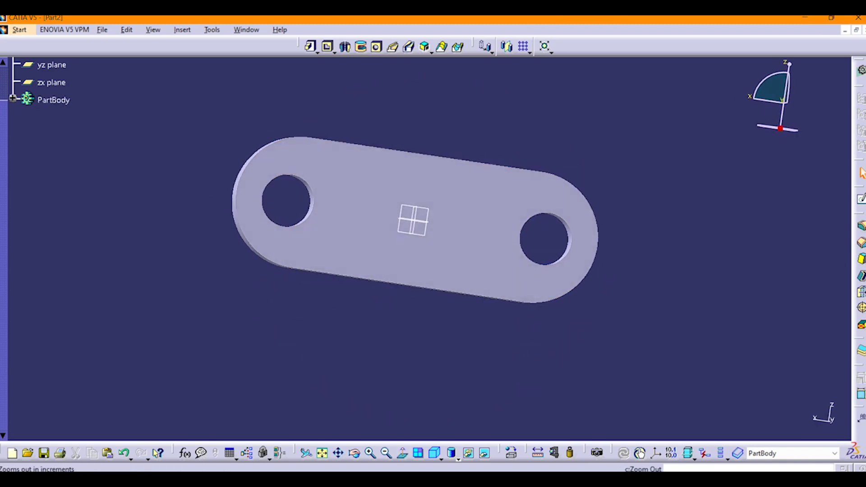
pyautogui.moveTo(443, 245)
pyautogui.mouseDown(button='middle')
pyautogui.moveTo(440, 270)
pyautogui.moveTo(438, 237)
pyautogui.mouseUp(button='middle')
pyautogui.click(437, 237)
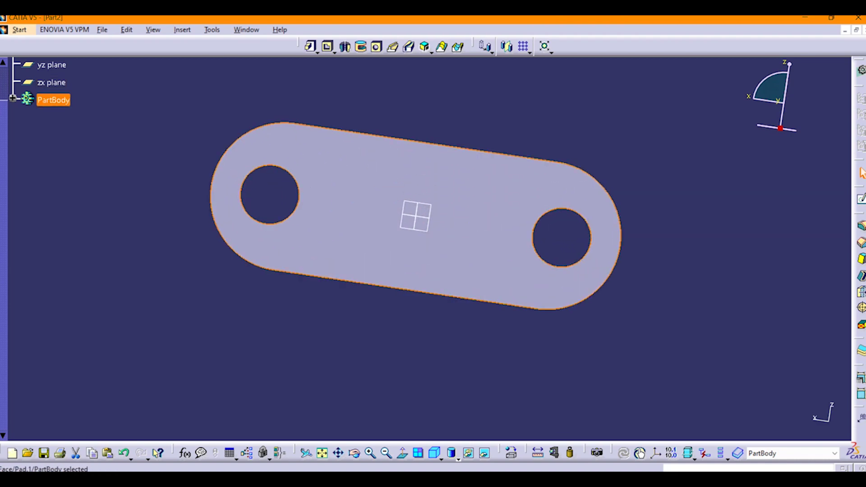
pyautogui.click(861, 199)
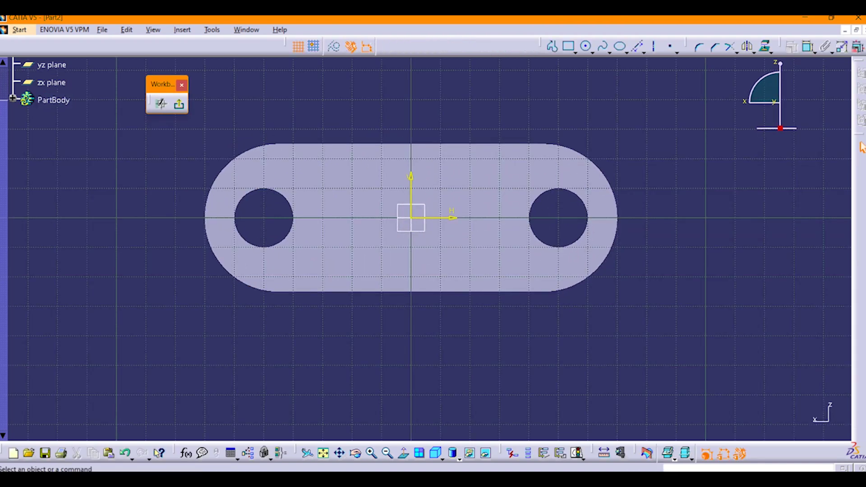
pyautogui.hotkey('alt', 'Tab')
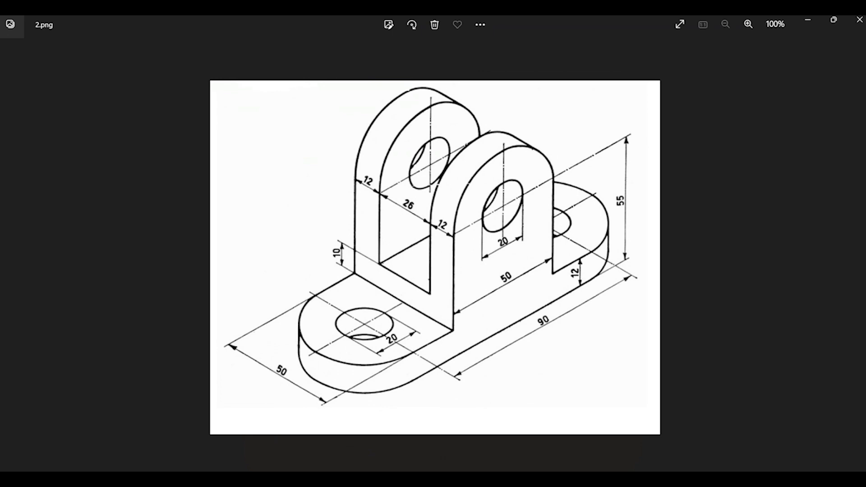
pyautogui.hotkey('alt', 'Tab')
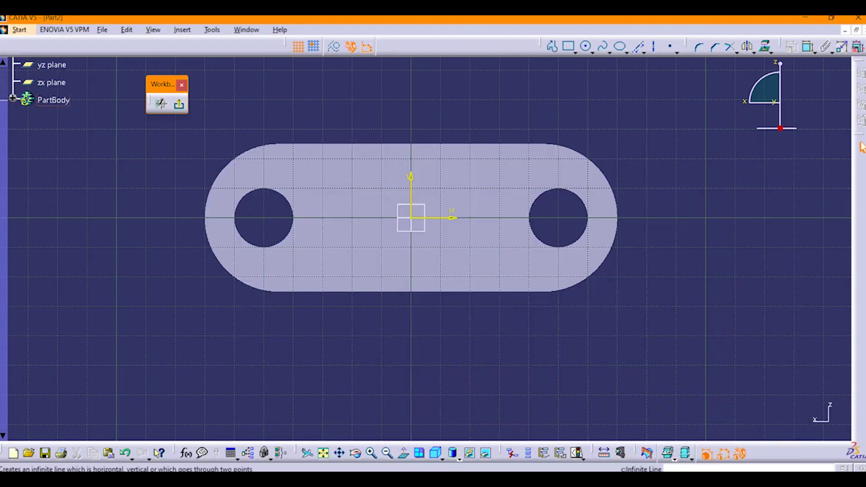
# - Sketch a closed rectangular profile about 41 mm wide and 50 mm high across the middle of the base
pyautogui.click(552, 46)
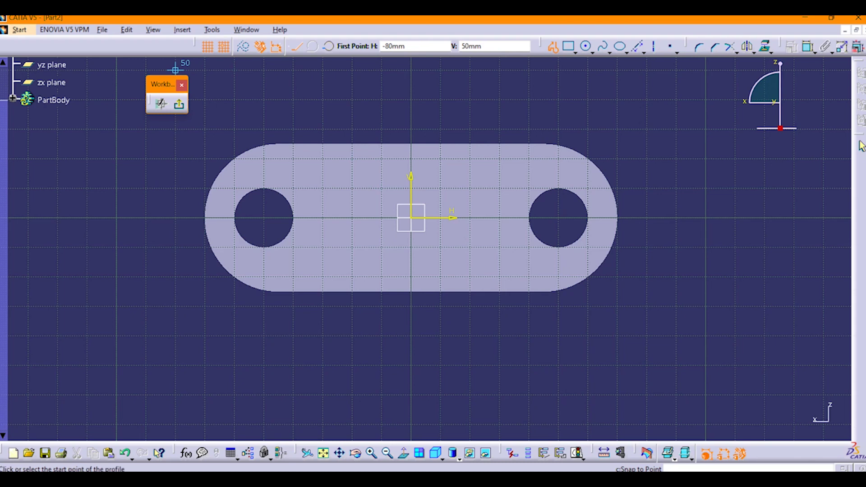
pyautogui.click(351, 143)
pyautogui.click(351, 291)
pyautogui.click(472, 291)
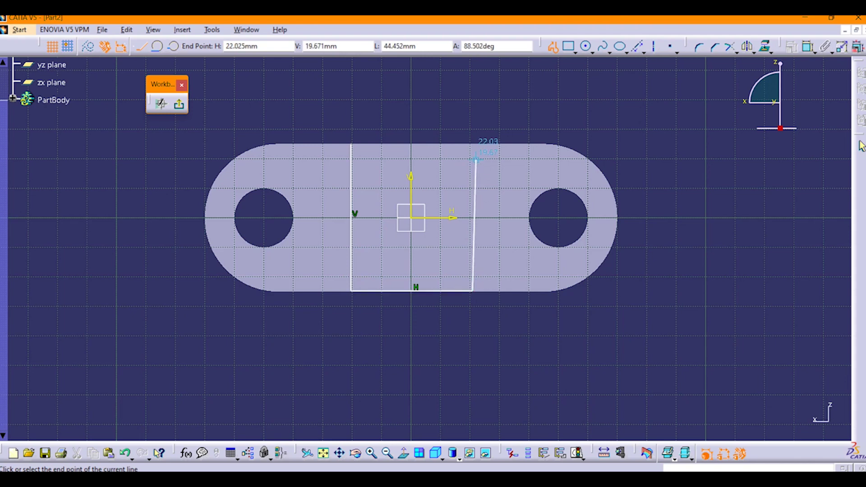
pyautogui.click(472, 143)
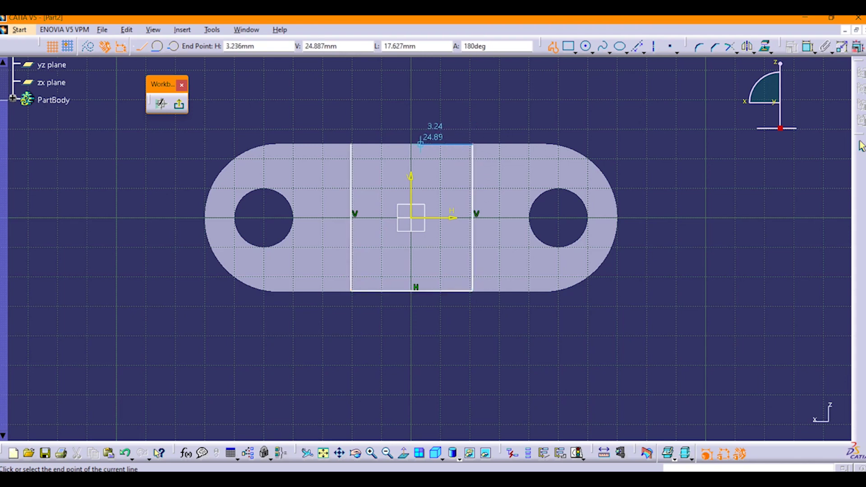
pyautogui.click(351, 144)
# - Dimension the rectangle's horizontal width and set it to 50 mm
pyautogui.click(808, 47)
pyautogui.click(445, 144)
pyautogui.click(445, 109)
pyautogui.doubleClick(445, 109)
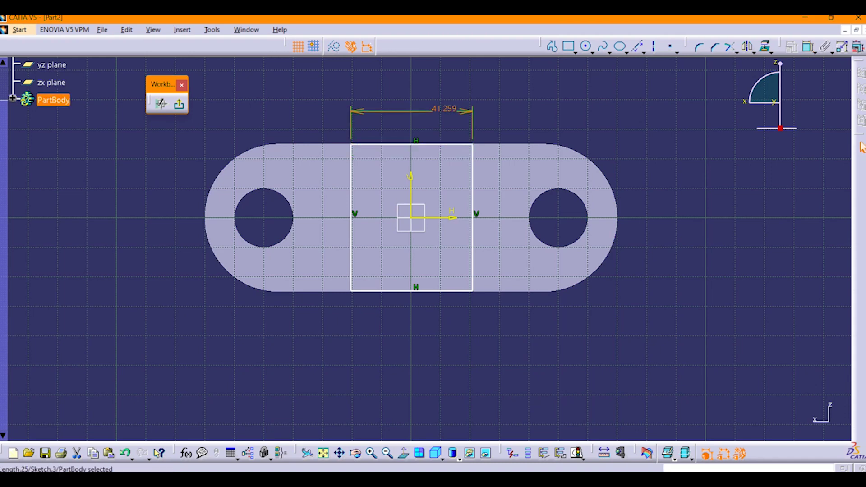
pyautogui.write('50')
pyautogui.press('Return')
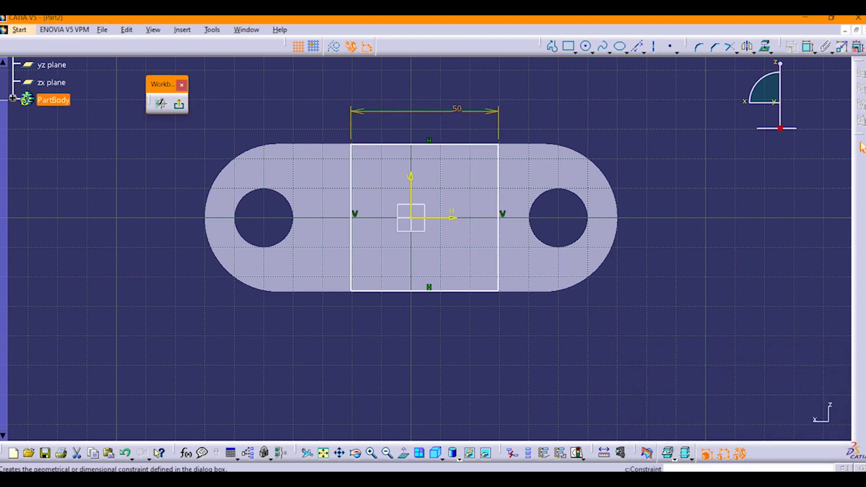
# - Dimension the rectangle's vertical height and set it to 50 mm
pyautogui.click(808, 47)
pyautogui.click(498, 194)
pyautogui.click(673, 217)
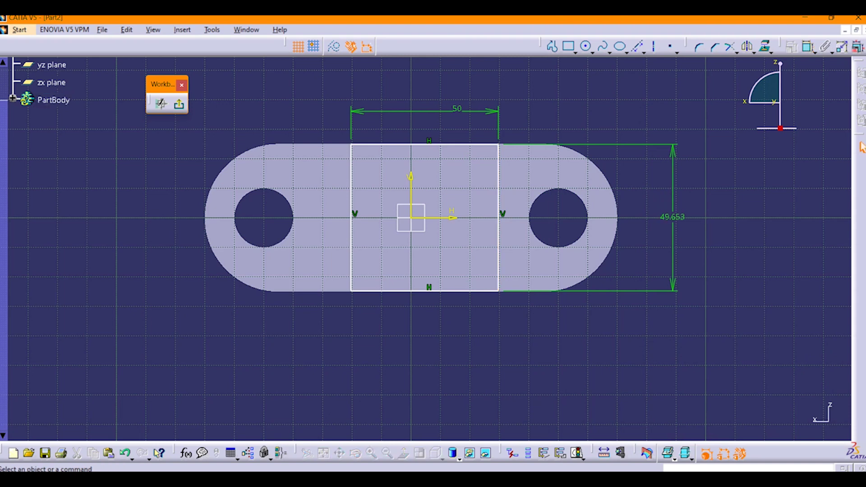
pyautogui.doubleClick(672, 217)
pyautogui.write('50')
pyautogui.press('Return')
pyautogui.click(808, 47)
pyautogui.click(498, 217)
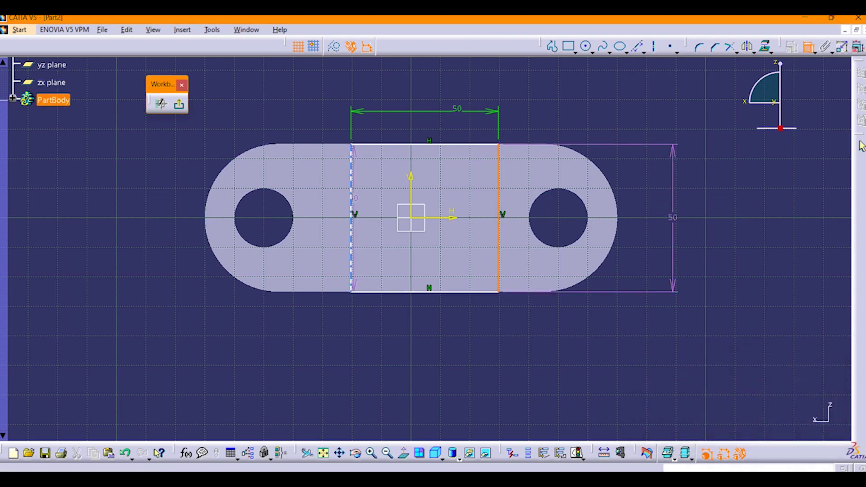
pyautogui.press('Escape')
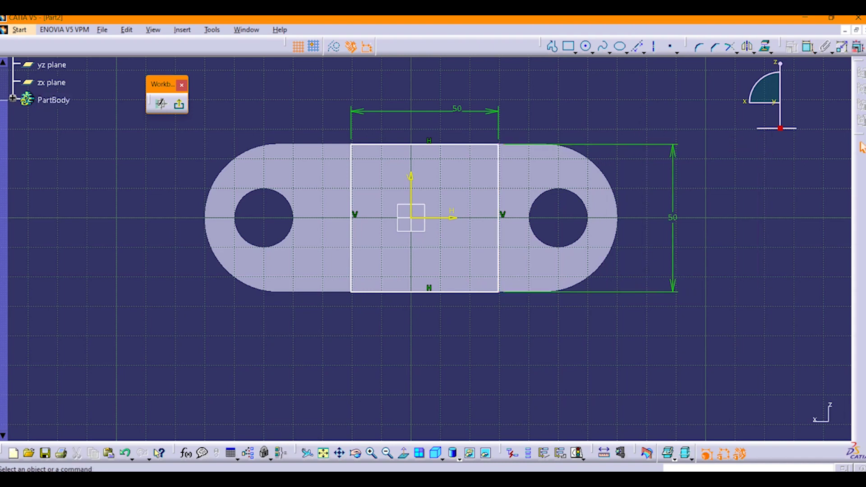
# - Constrain the square's two vertical sides to be symmetric about the sketch's vertical axis
pyautogui.click(452, 257)
pyautogui.click(351, 255)
pyautogui.click(498, 255)
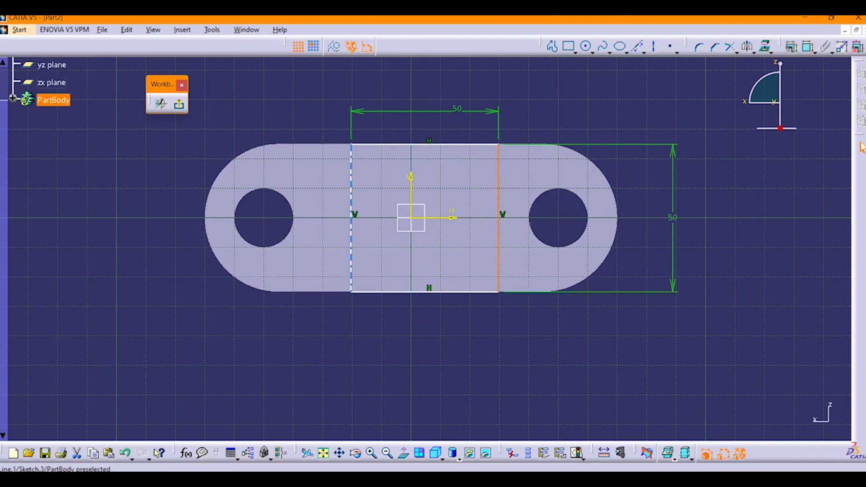
pyautogui.keyDown('ctrl'); pyautogui.click(411, 194); pyautogui.keyUp('ctrl')
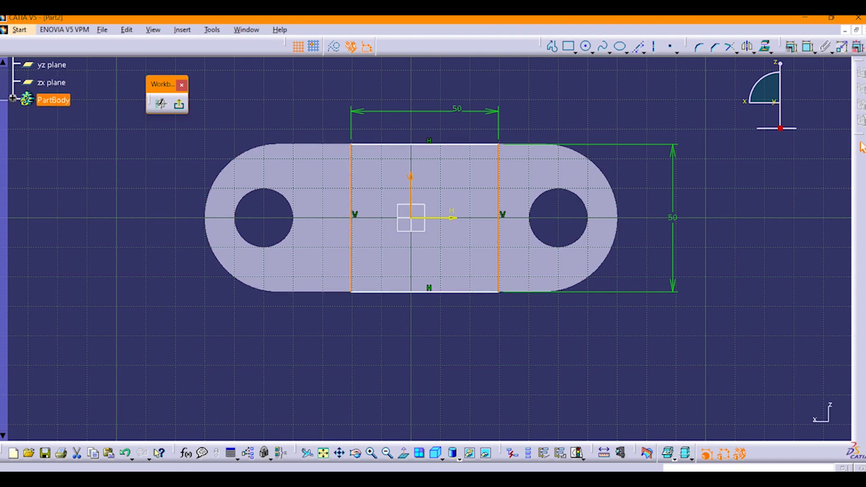
pyautogui.click(792, 47)
pyautogui.click(721, 380)
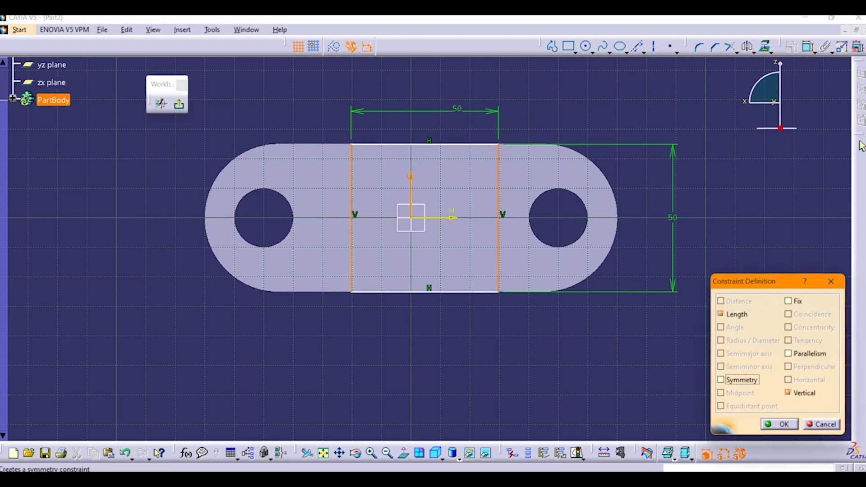
pyautogui.press('Return')
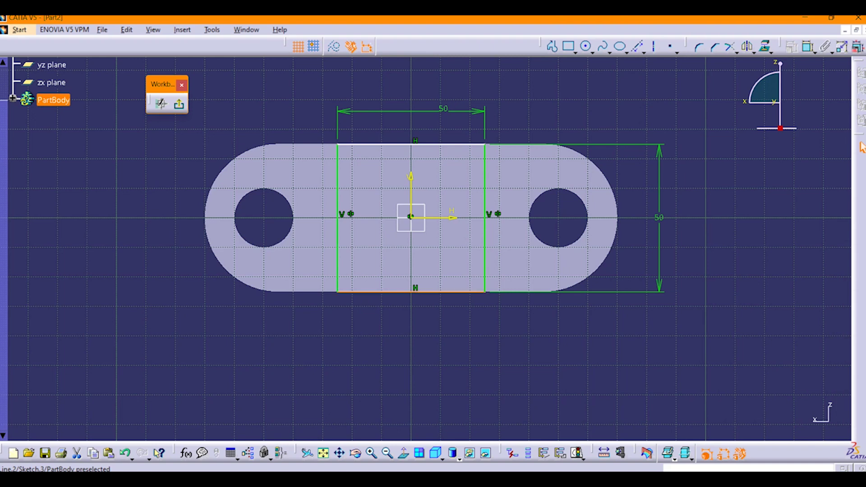
# - Constrain the square's two horizontal sides to be symmetric about the sketch's horizontal axis
pyautogui.keyDown('ctrl'); pyautogui.click(444, 218); pyautogui.keyUp('ctrl')
pyautogui.click(793, 47)
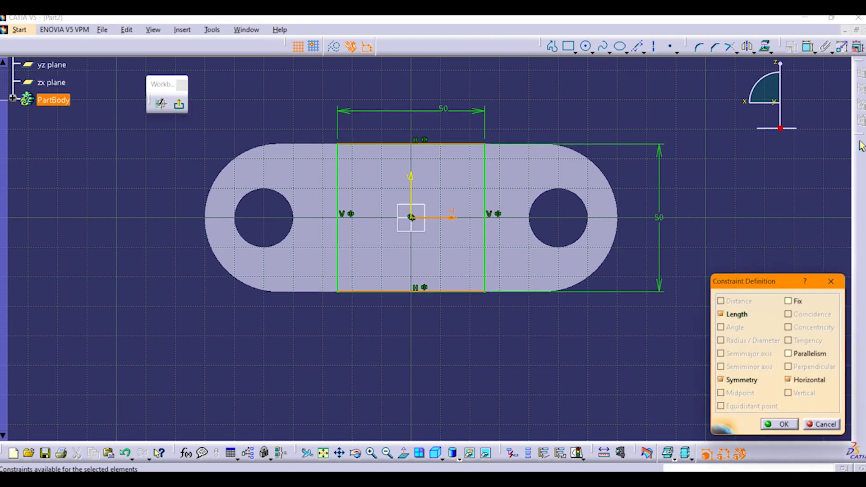
pyautogui.press('Return')
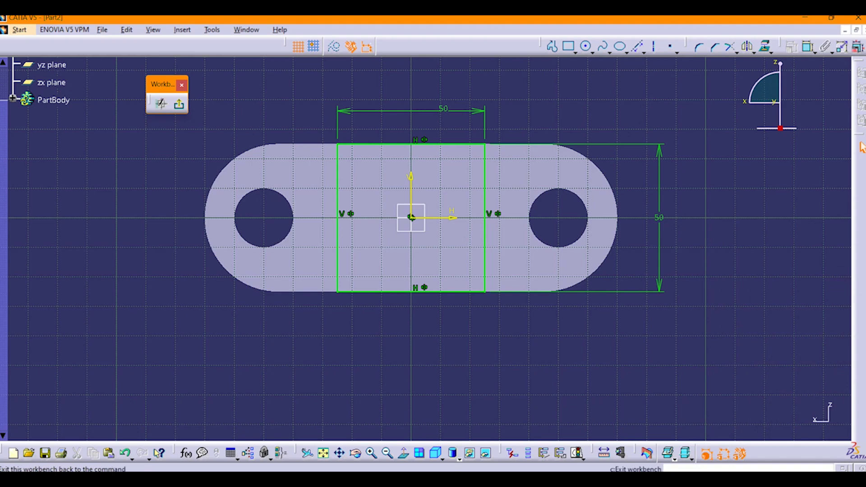
# - Check the block height in the reference drawing, exit the sketch and extrude the square profile with a Pad of type Dimension
pyautogui.hotkey('alt', 'Tab')
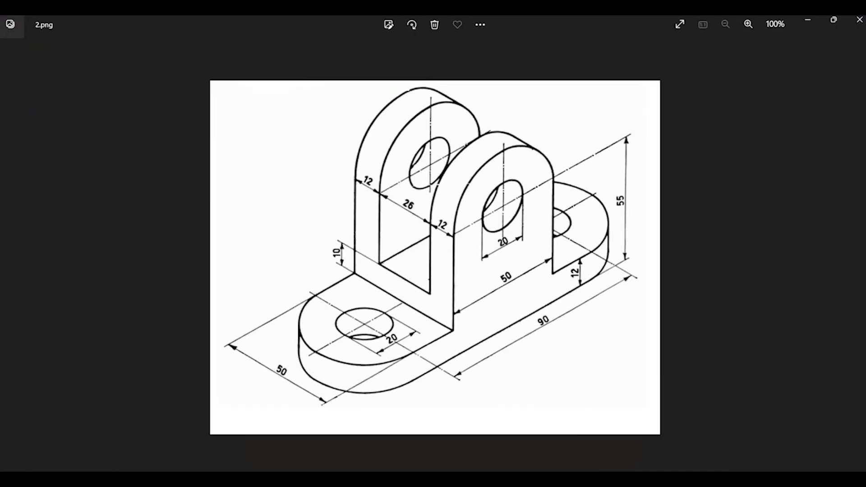
pyautogui.hotkey('alt', 'Tab')
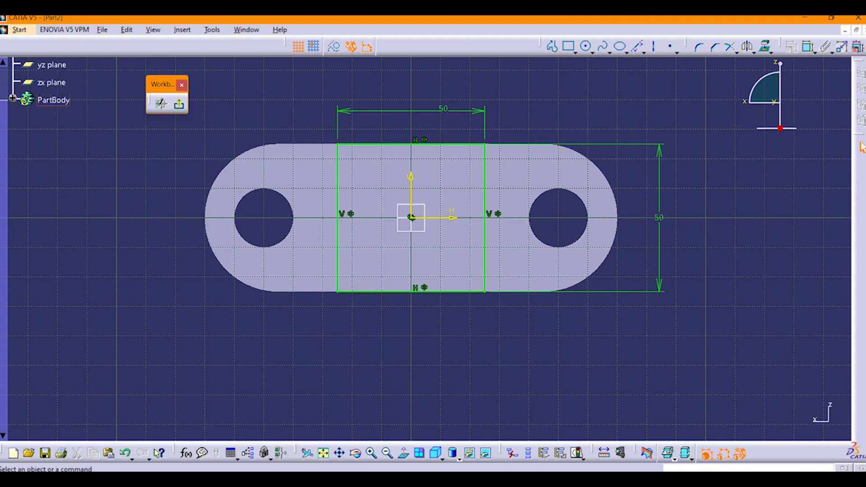
pyautogui.click(179, 103)
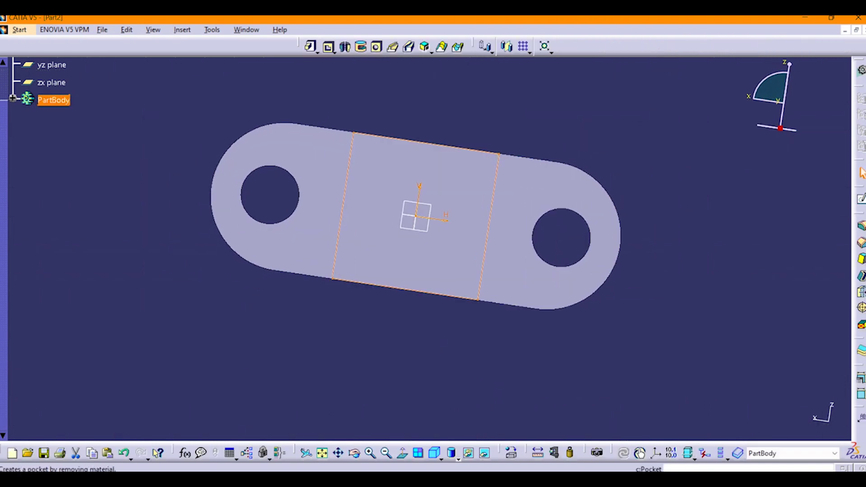
pyautogui.click(310, 47)
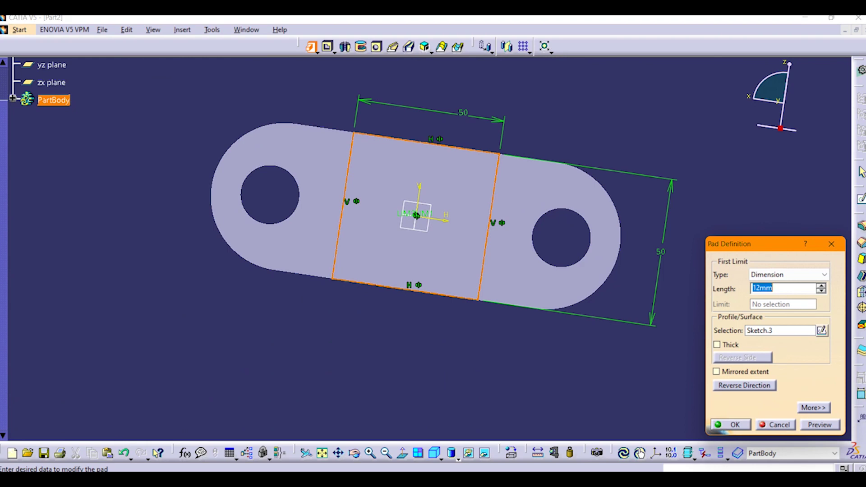
pyautogui.press('Return')
# - Check the lug dimensions in the reference drawing and start a new sketch on the raised square block's flat face
pyautogui.moveTo(496, 322); pyautogui.dragTo(454, 75, button='middle')
pyautogui.moveTo(416, 285)
pyautogui.mouseDown(button='middle')
pyautogui.moveTo(373, 290)
pyautogui.moveTo(363, 242)
pyautogui.mouseUp(button='middle')
pyautogui.hotkey('alt', 'Tab')
pyautogui.hotkey('alt', 'Tab')
pyautogui.hotkey('alt', 'Tab')
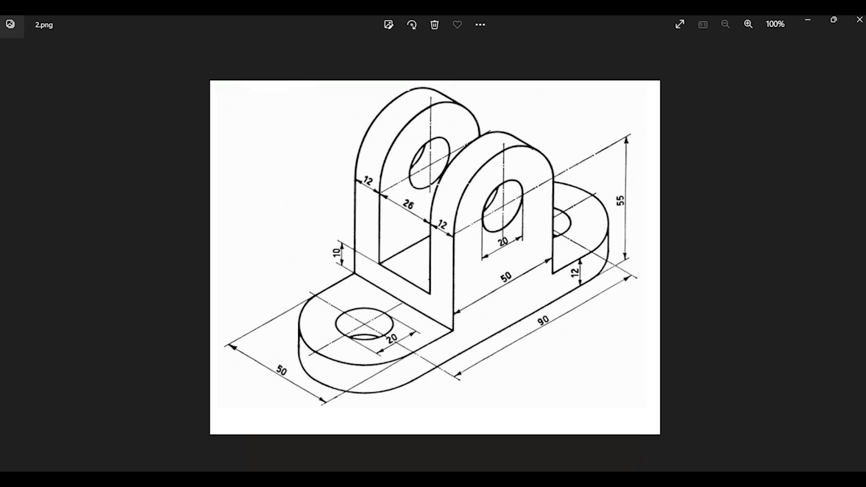
pyautogui.click(808, 20)
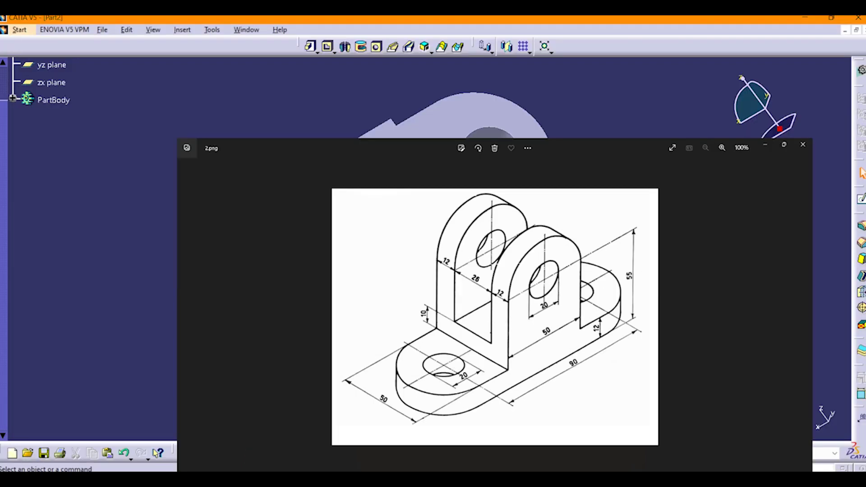
pyautogui.moveTo(425, 311); pyautogui.dragTo(368, 395, button='middle')
pyautogui.click(336, 280)
pyautogui.moveTo(293, 276); pyautogui.dragTo(261, 236, button='middle')
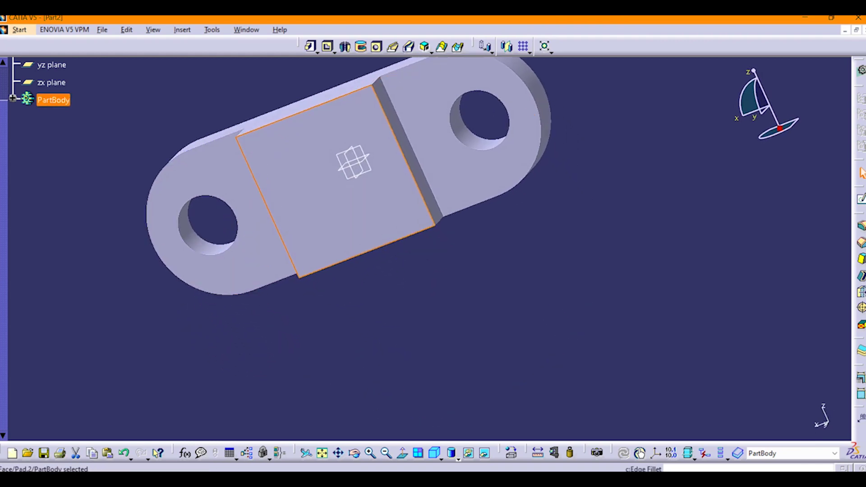
pyautogui.click(862, 199)
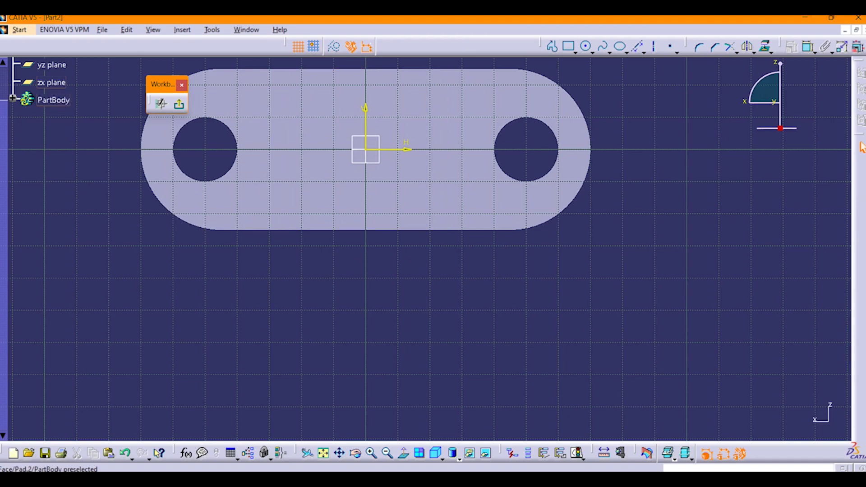
# - Draw a rectangle about 50 mm long along the raised block's lower edge for one lug and restore the normal view
pyautogui.click(568, 46)
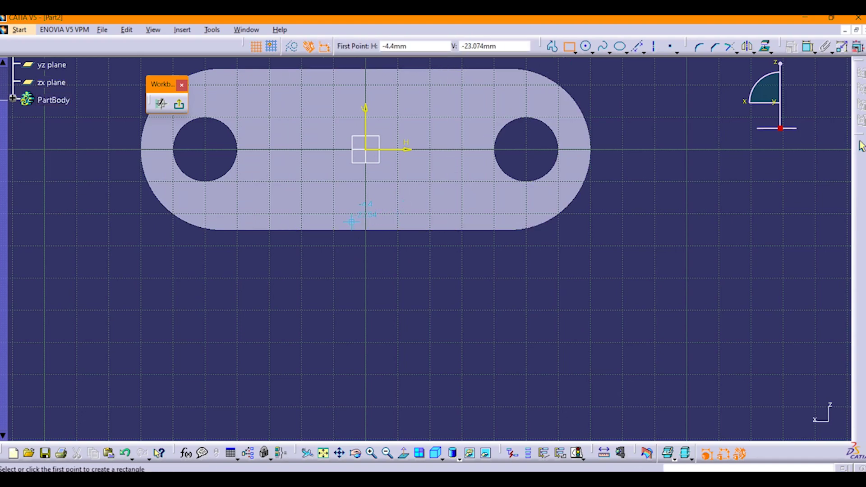
pyautogui.moveTo(346, 189)
pyautogui.keyDown('ctrl'); pyautogui.mouseDown(button='middle')
pyautogui.moveTo(361, 237)
pyautogui.moveTo(384, 139)
pyautogui.mouseUp(button='middle'); pyautogui.keyUp('ctrl')
pyautogui.moveTo(324, 157); pyautogui.dragTo(424, 281, button='middle')
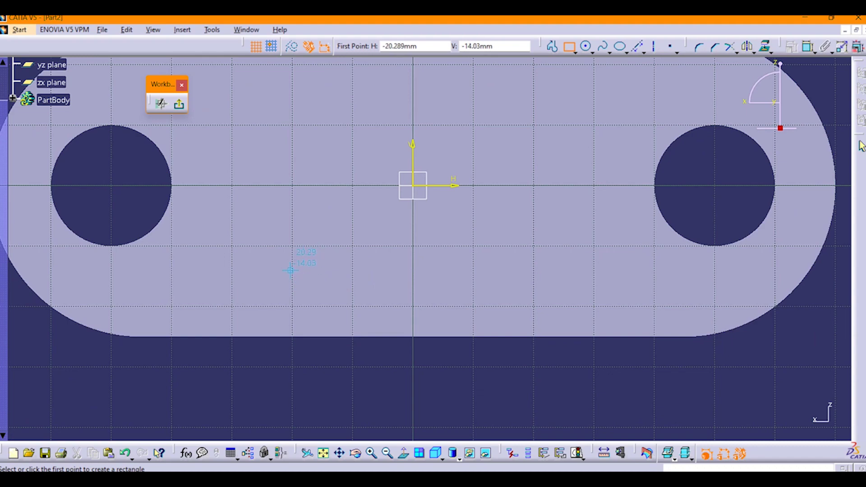
pyautogui.moveTo(293, 275)
pyautogui.mouseDown(button='middle')
pyautogui.moveTo(300, 212)
pyautogui.moveTo(282, 229)
pyautogui.mouseUp(button='middle')
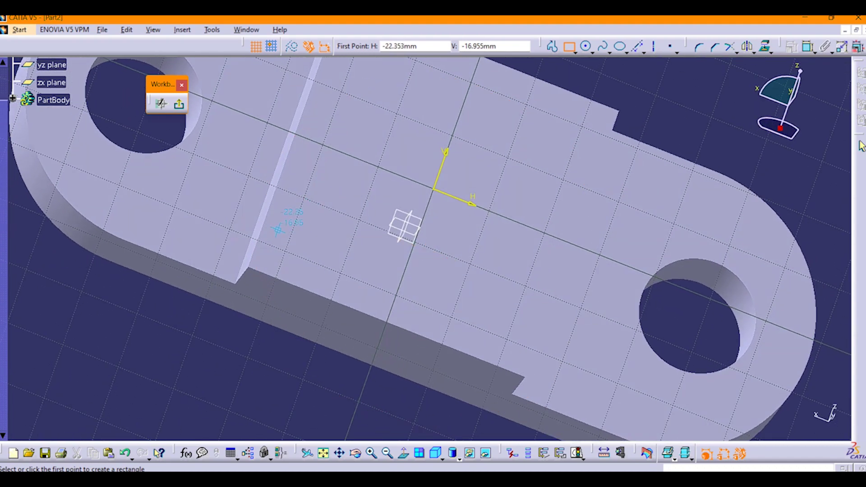
pyautogui.click(263, 220)
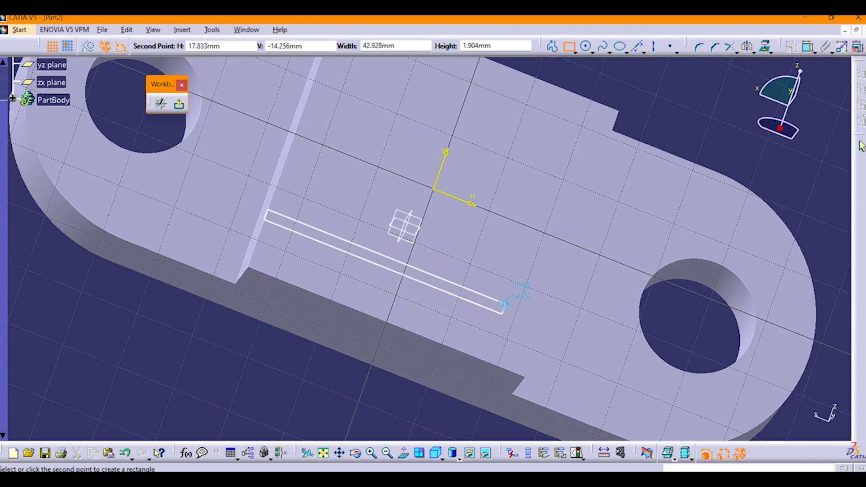
pyautogui.click(526, 374)
pyautogui.moveTo(404, 226)
pyautogui.mouseDown(button='middle')
pyautogui.moveTo(397, 223)
pyautogui.moveTo(422, 194)
pyautogui.moveTo(418, 180)
pyautogui.moveTo(459, 225)
pyautogui.mouseUp(button='middle')
pyautogui.scroll(1, 459, 175)
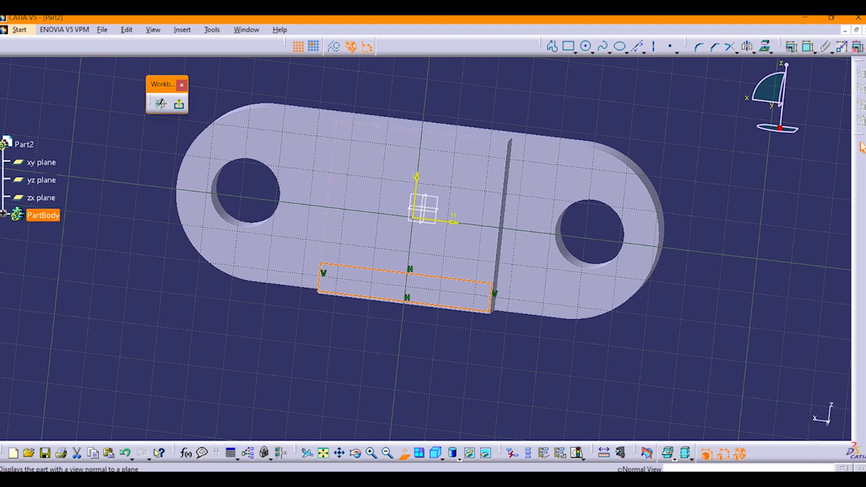
pyautogui.click(403, 453)
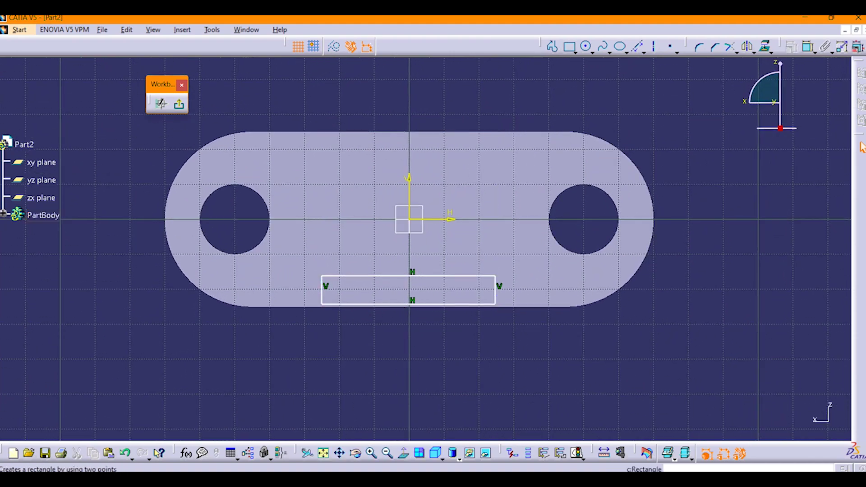
# - Dimension the lug rectangle's length between its two short sides and set it to 50 mm
pyautogui.click(568, 46)
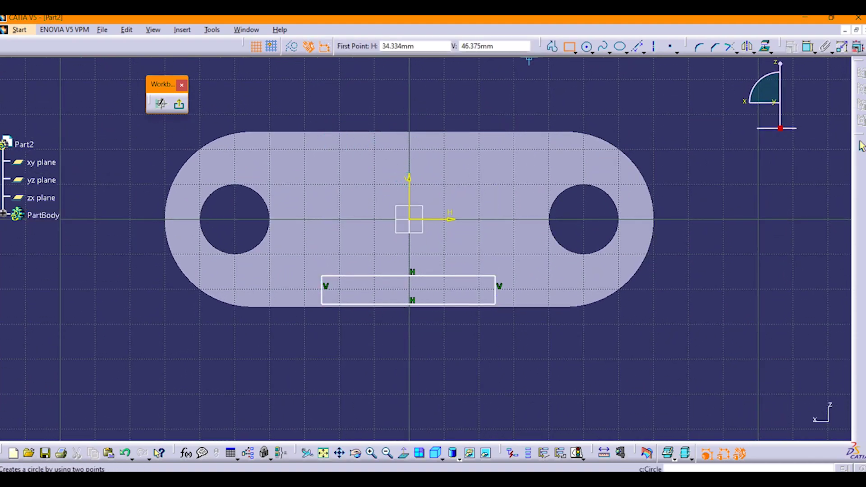
pyautogui.click(577, 51)
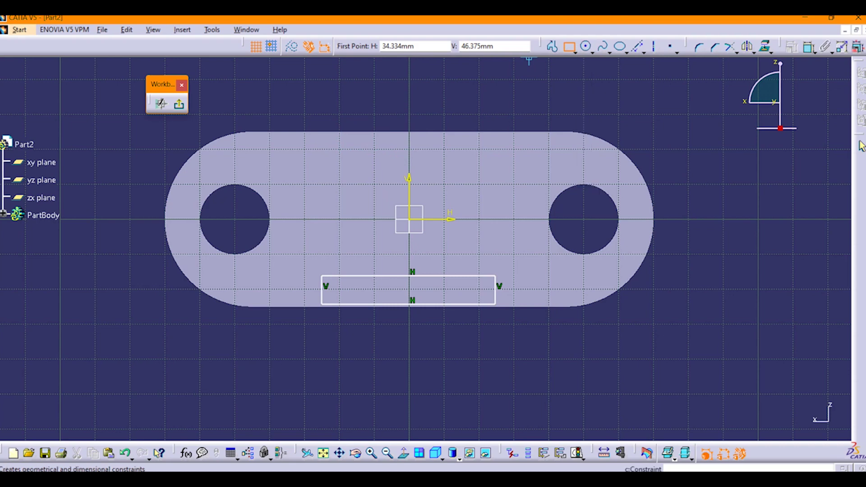
pyautogui.click(808, 46)
pyautogui.click(322, 293)
pyautogui.click(495, 292)
pyautogui.click(410, 371)
pyautogui.doubleClick(410, 370)
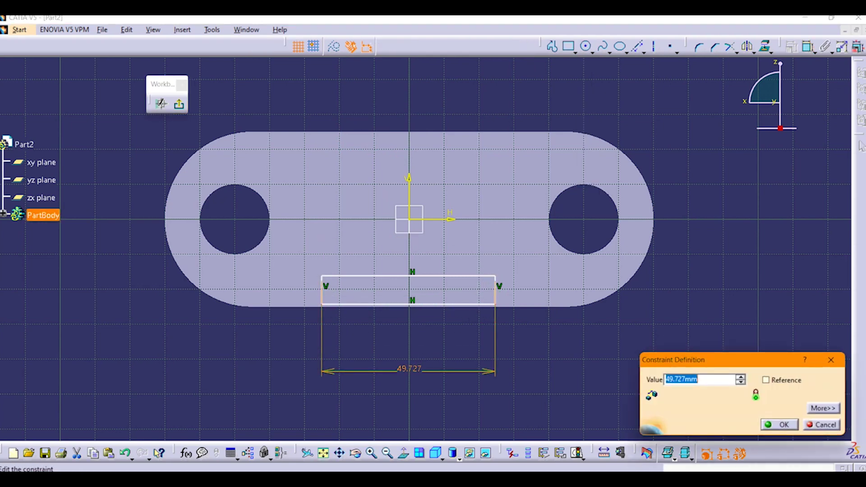
pyautogui.press('Return')
pyautogui.click(321, 292)
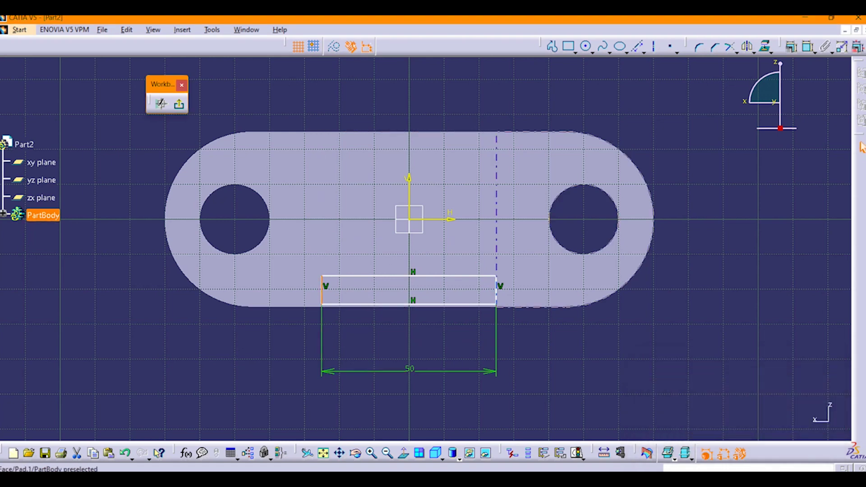
pyautogui.keyDown('ctrl'); pyautogui.click(495, 291); pyautogui.keyUp('ctrl')
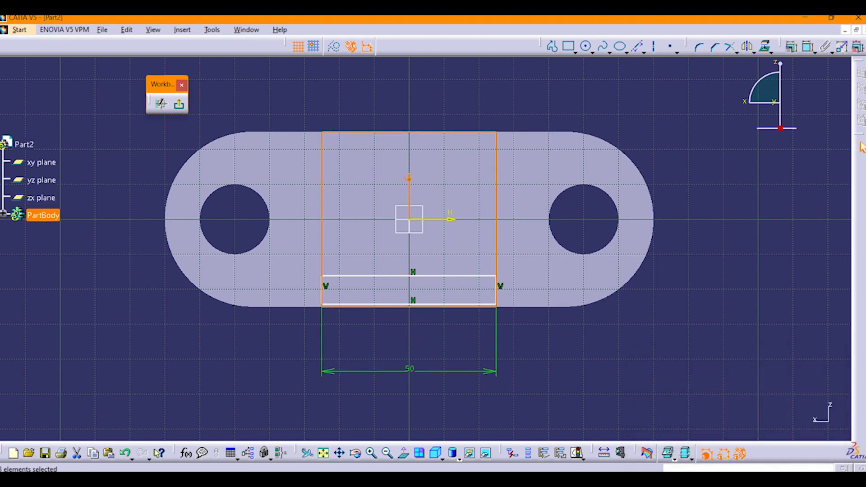
pyautogui.click(791, 47)
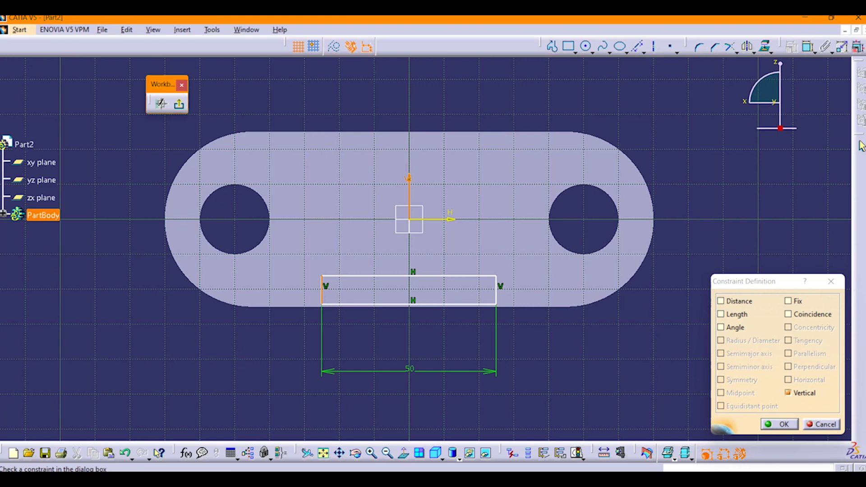
pyautogui.click(822, 424)
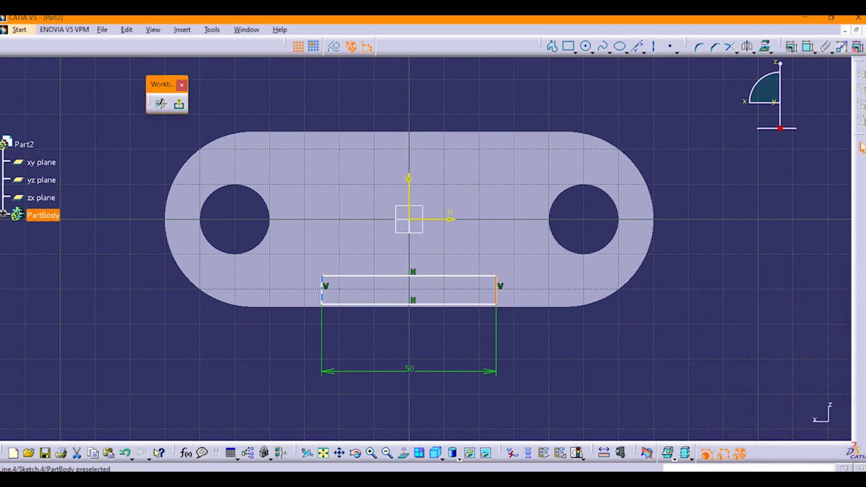
# - Constrain the lug rectangle's two short sides to be symmetric about the sketch's vertical axis
pyautogui.click(791, 47)
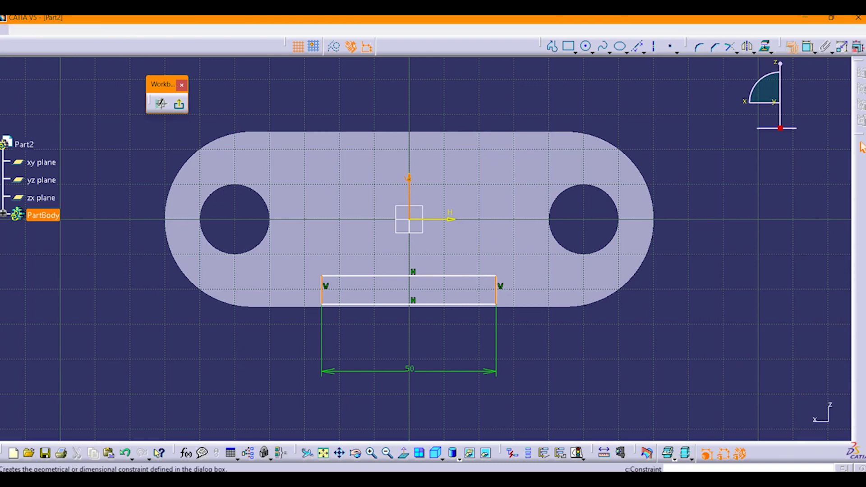
pyautogui.click(721, 380)
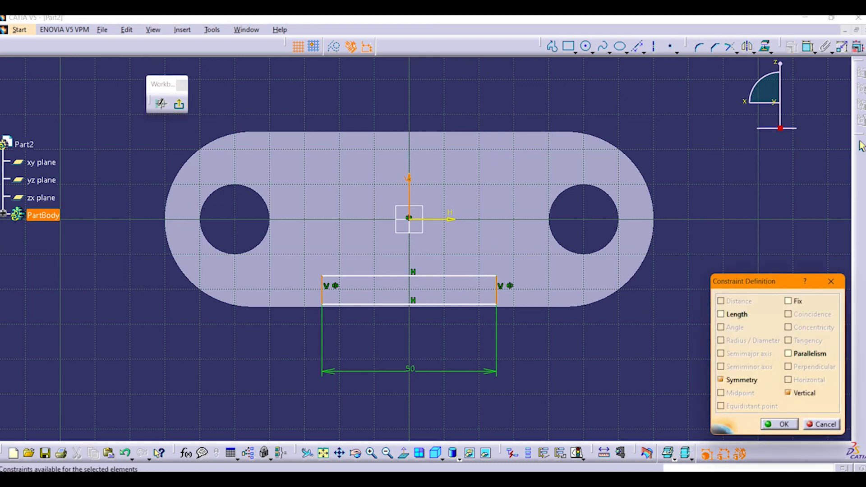
pyautogui.click(780, 425)
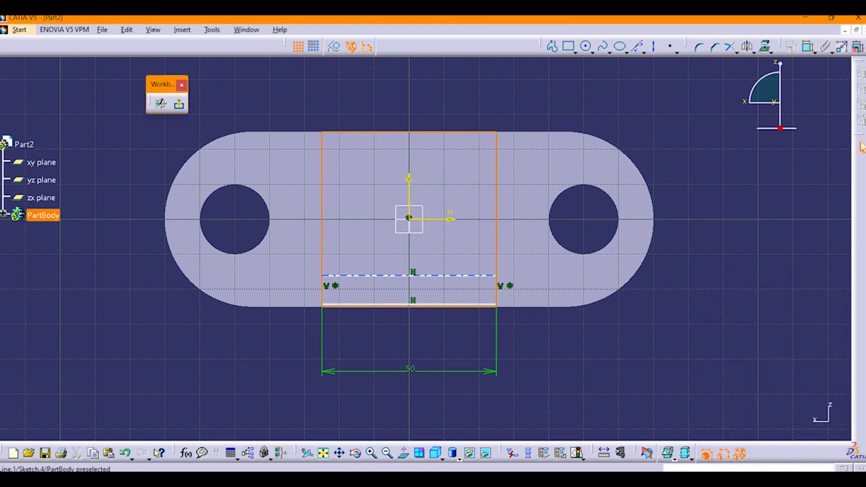
# - Dimension the lug rectangle's width between its two long sides and set it to 12 mm, checking the reference drawing
pyautogui.click(808, 47)
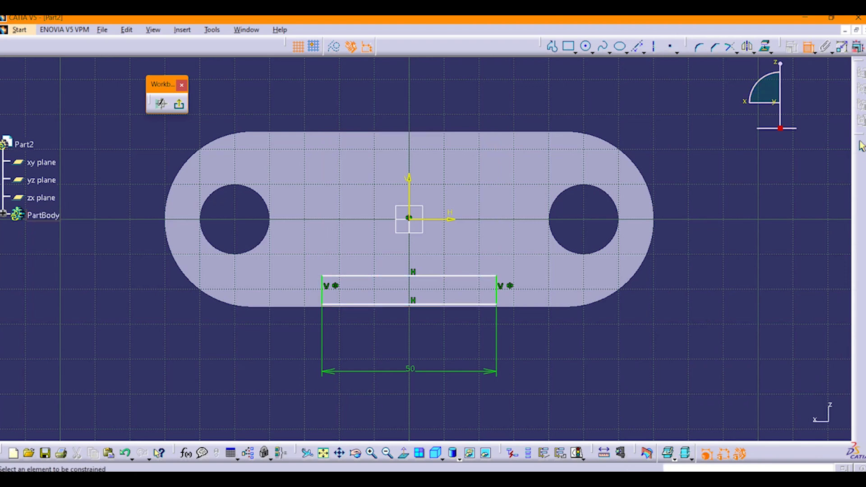
pyautogui.click(425, 276)
pyautogui.click(429, 305)
pyautogui.click(709, 302)
pyautogui.doubleClick(709, 302)
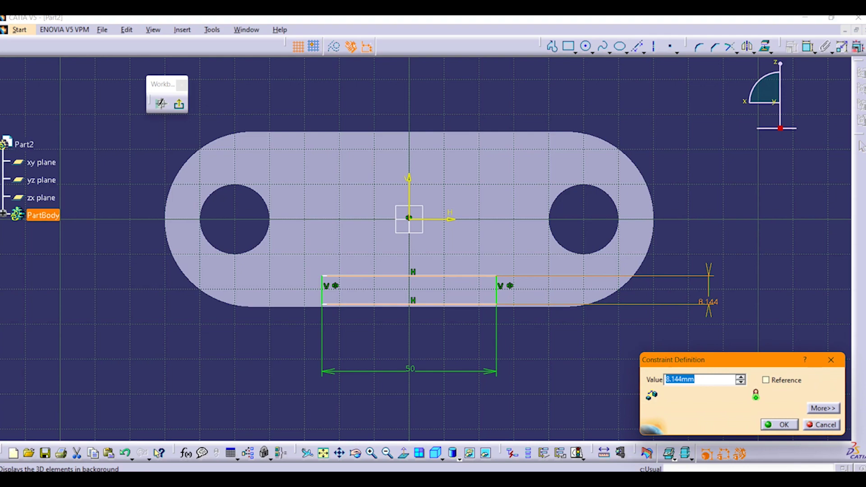
pyautogui.hotkey('alt', 'Tab')
pyautogui.hotkey('alt', 'Tab')
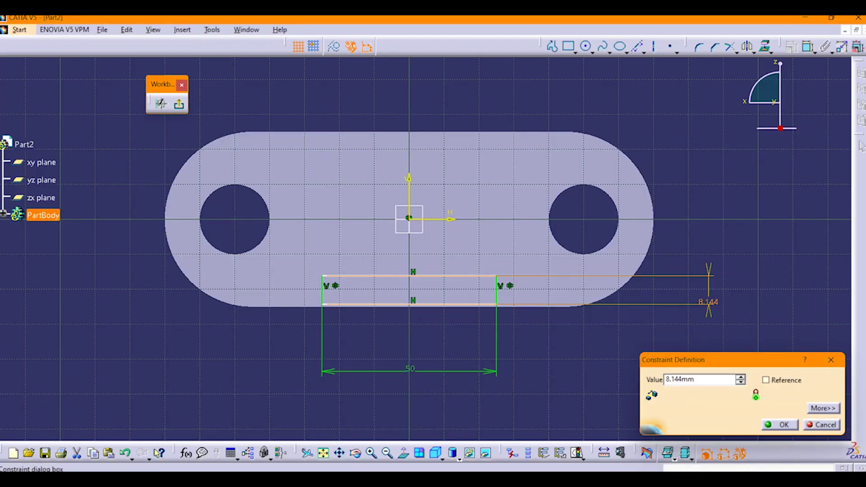
pyautogui.write('12')
pyautogui.press('Return')
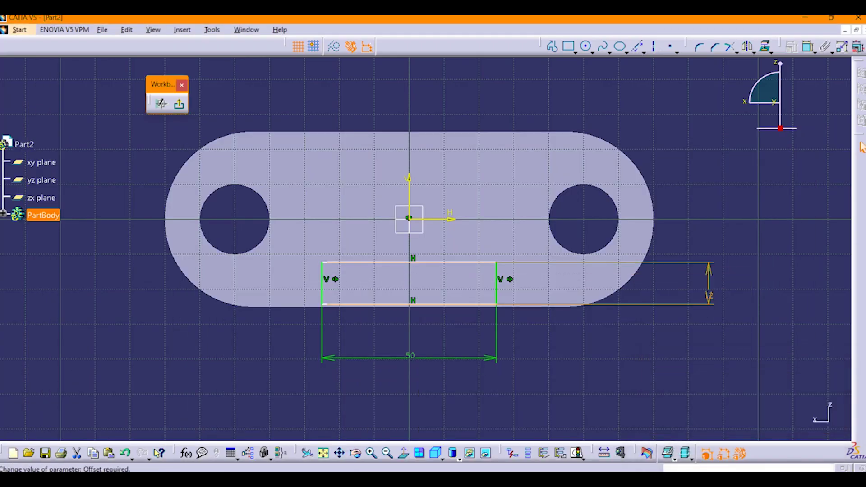
# - Make the lug rectangle's outer long side coincident with the raised block's adjacent edge
pyautogui.keyDown('ctrl'); pyautogui.moveTo(424, 280); pyautogui.dragTo(424, 190, button='middle'); pyautogui.keyUp('ctrl')
pyautogui.moveTo(425, 361); pyautogui.dragTo(424, 122, button='middle')
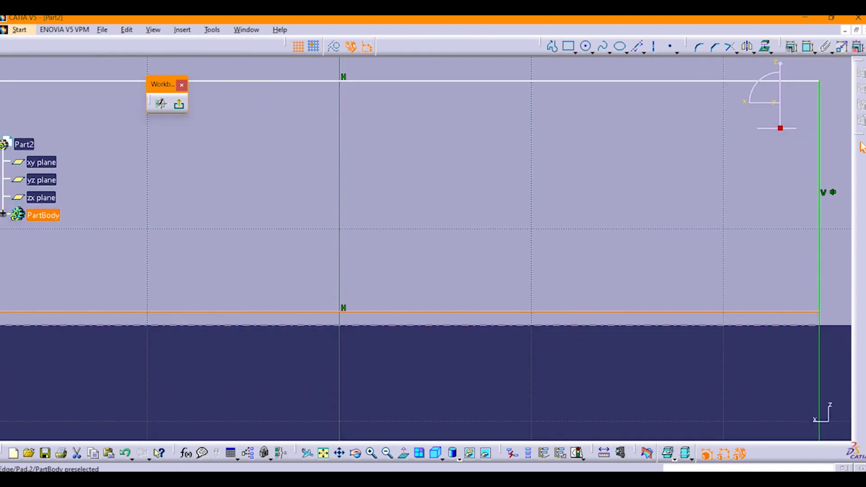
pyautogui.click(862, 146)
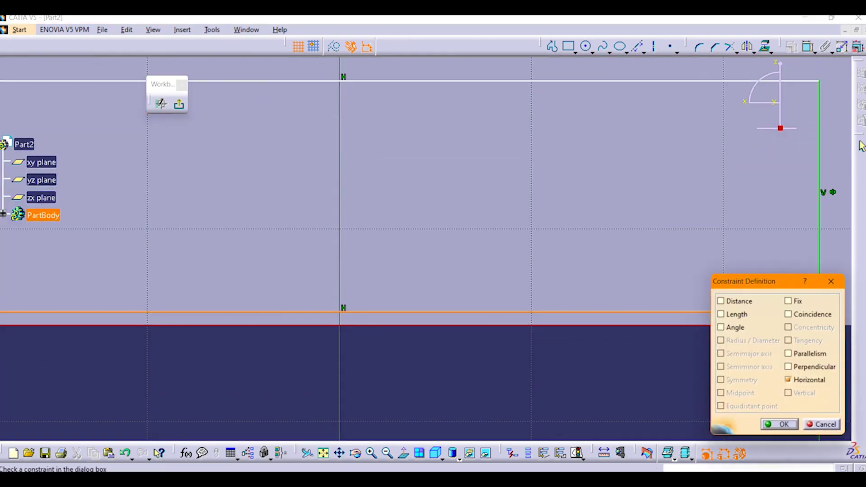
pyautogui.click(788, 314)
pyautogui.click(780, 424)
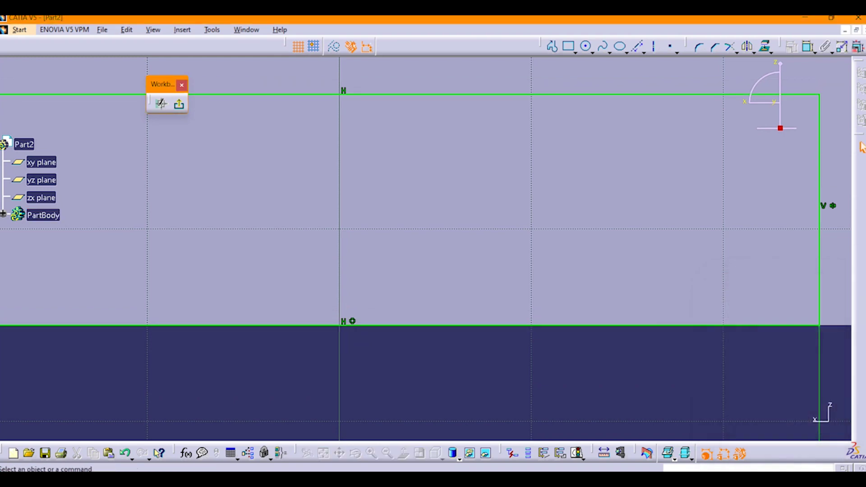
# - Mirror the lug rectangle about the sketch's horizontal axis to the block's opposite edge
pyautogui.moveTo(425, 249); pyautogui.dragTo(424, 325, button='middle')
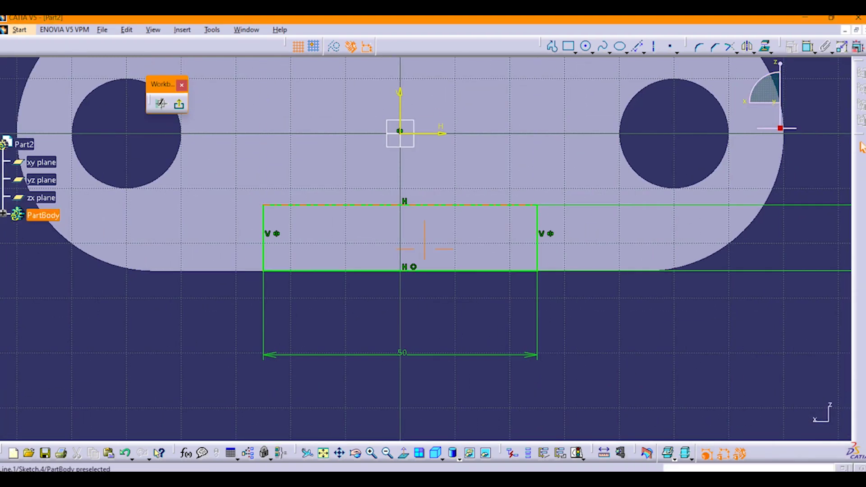
pyautogui.moveTo(425, 249); pyautogui.dragTo(398, 345, button='middle')
pyautogui.click(748, 47)
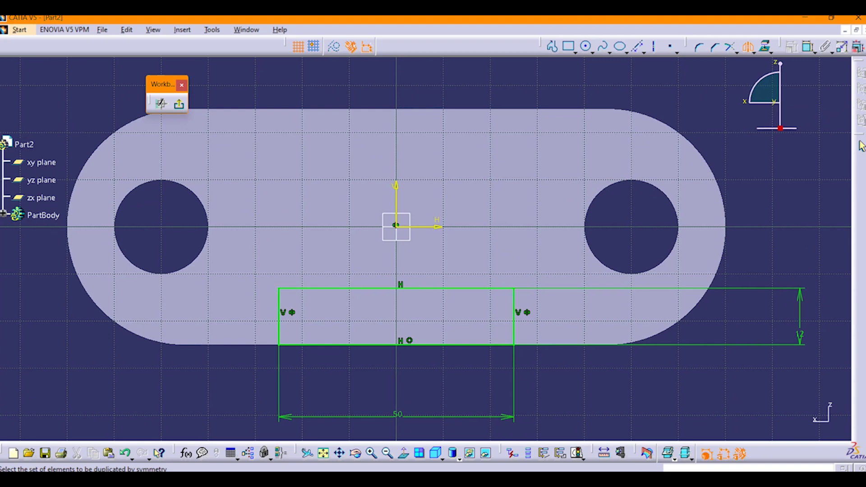
pyautogui.click(398, 288)
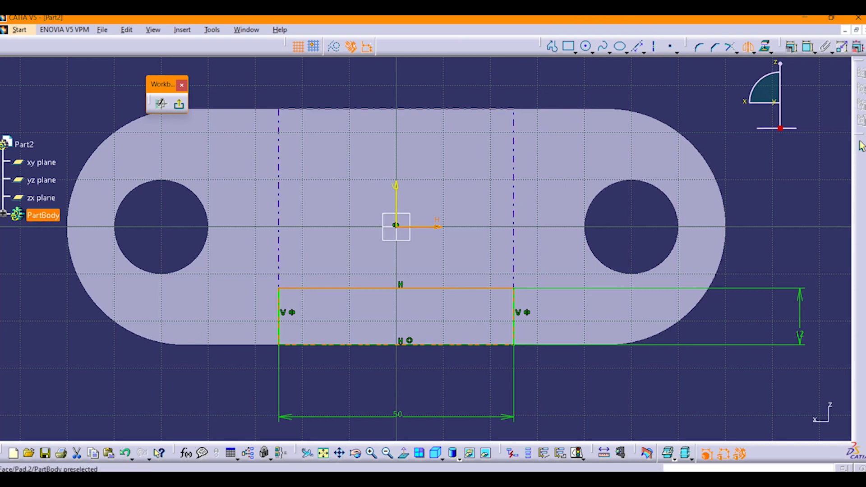
pyautogui.click(748, 47)
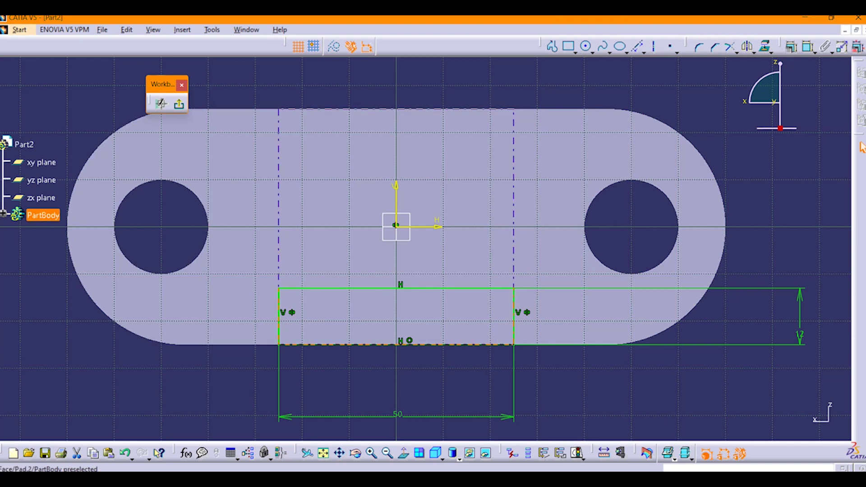
pyautogui.click(748, 47)
pyautogui.click(397, 226)
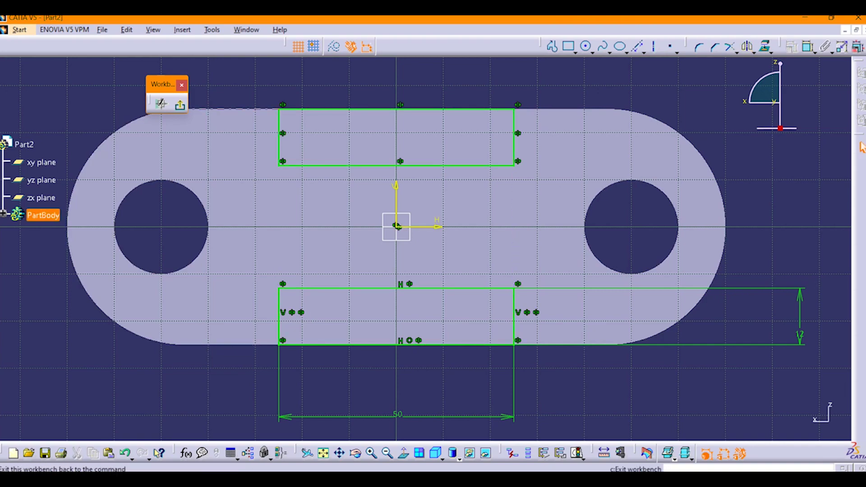
# - Exit the two-rectangle sketch and check the lug shape in the reference drawing
pyautogui.click(178, 104)
pyautogui.moveTo(419, 212); pyautogui.dragTo(392, 300, button='middle')
pyautogui.hotkey('alt', 'Tab')
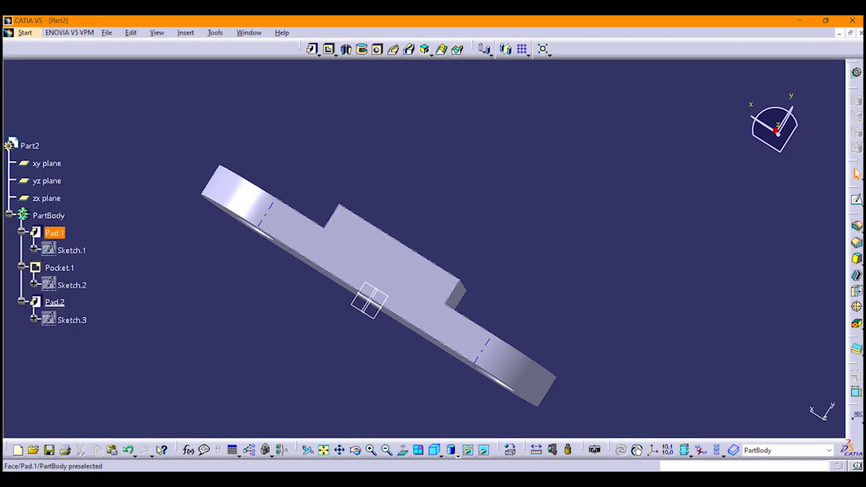
# - Start a new sketch on the flat long side face shared by the base and the raised block
pyautogui.click(369, 300)
pyautogui.click(403, 451)
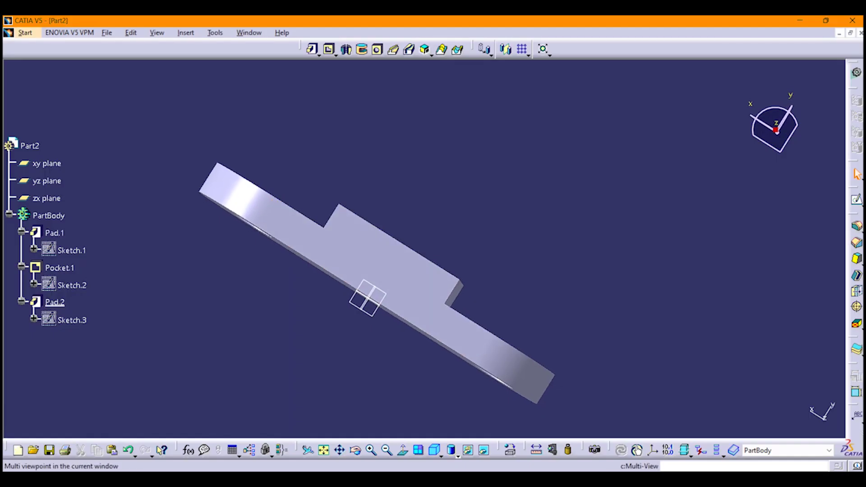
pyautogui.click(856, 200)
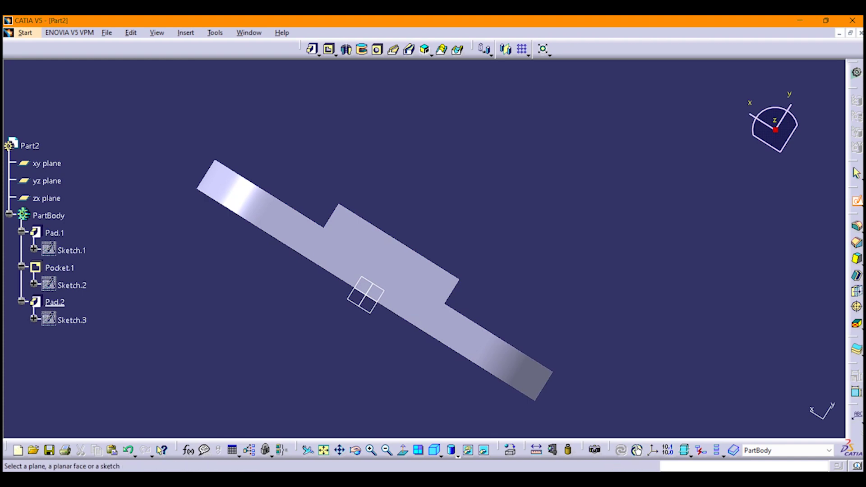
pyautogui.click(369, 300)
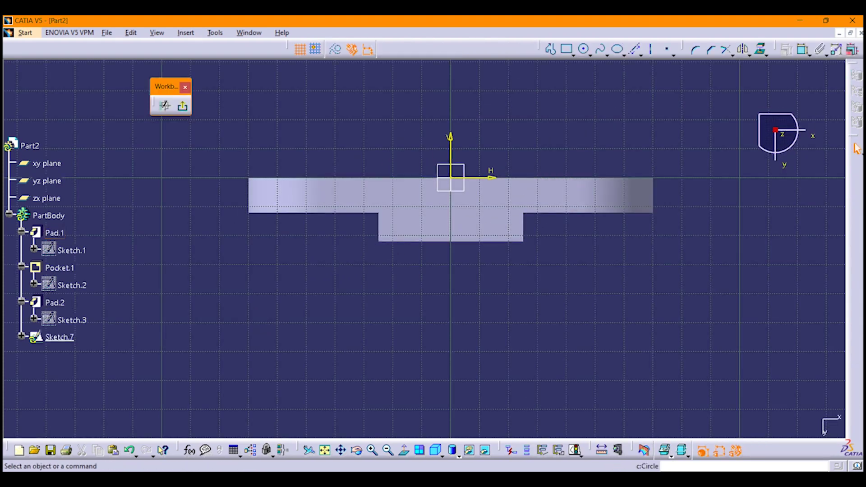
# - Draw a closed lug profile from the raised block's edge with straight sides about 40 mm long and a tangent semicircular end
pyautogui.click(551, 48)
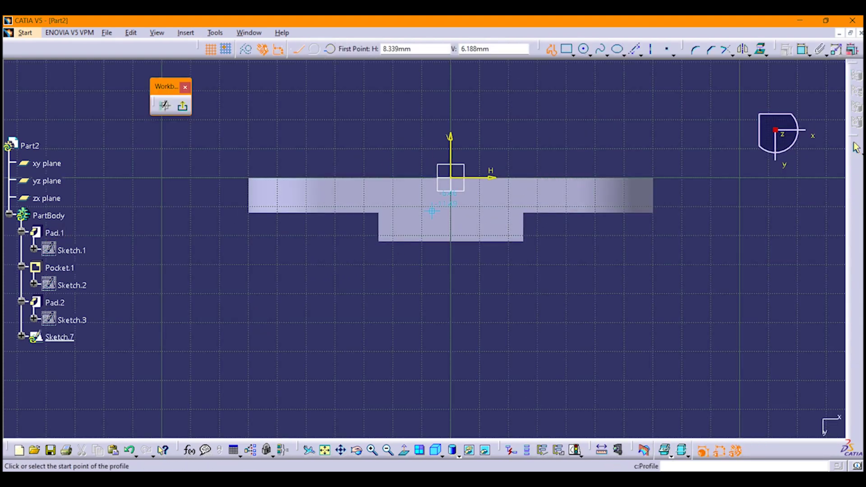
pyautogui.click(381, 243)
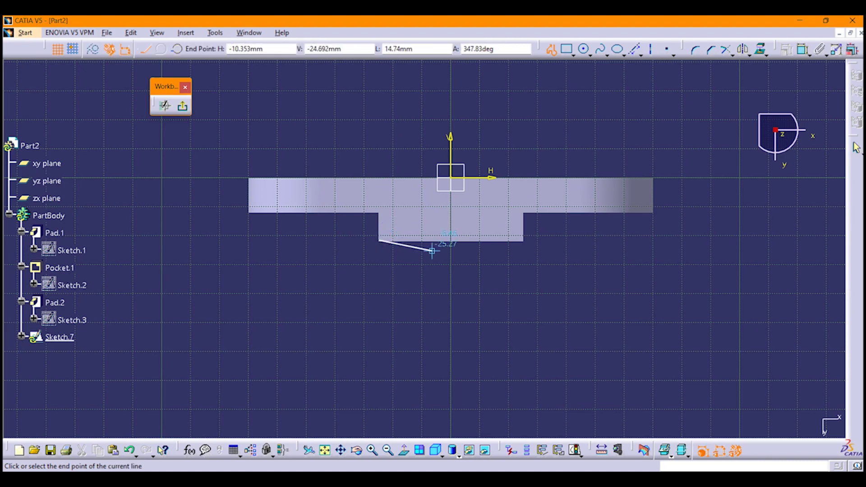
pyautogui.click(523, 242)
pyautogui.click(523, 355)
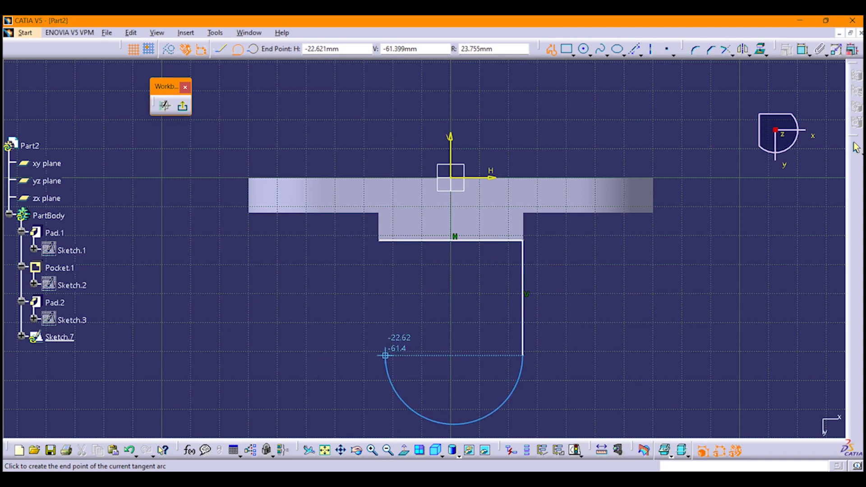
pyautogui.click(379, 355)
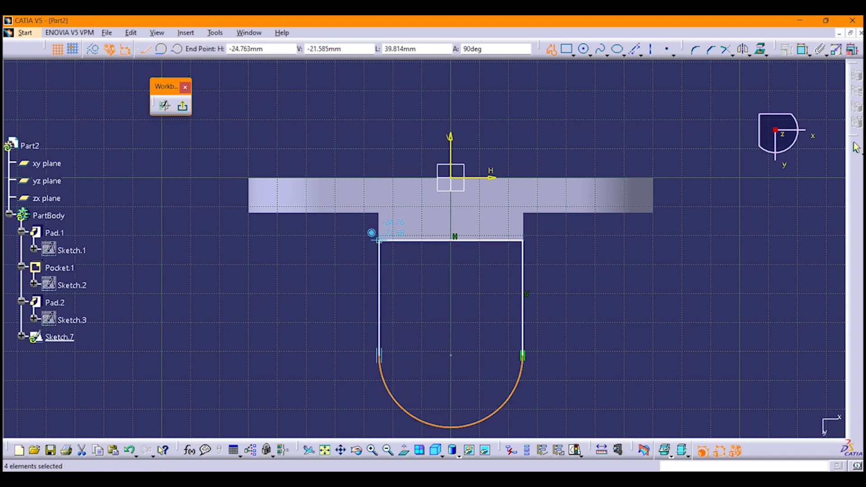
pyautogui.click(379, 240)
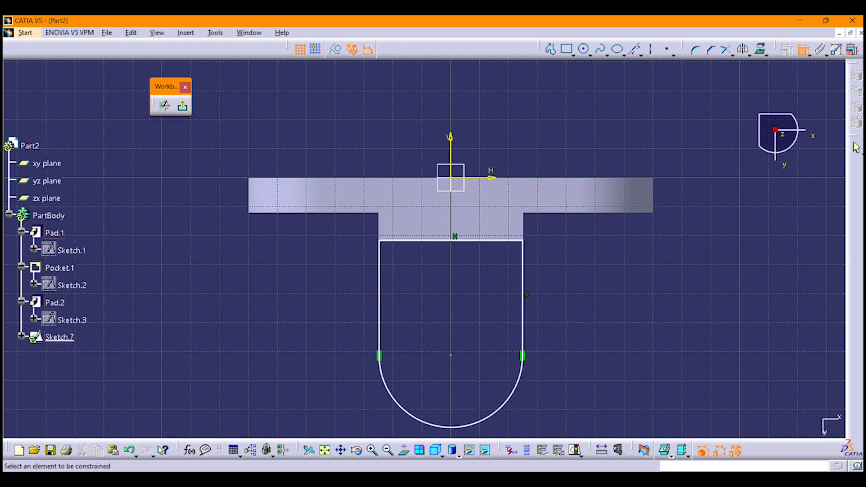
# - Dimension the lug profile's width between its two straight sides and set it to 50 mm
pyautogui.click(380, 294)
pyautogui.click(522, 280)
pyautogui.click(453, 96)
pyautogui.doubleClick(454, 95)
pyautogui.write('50')
pyautogui.press('Return')
# - Constrain the lug profile's two straight sides to be symmetric about the sketch's vertical axis
pyautogui.click(524, 297)
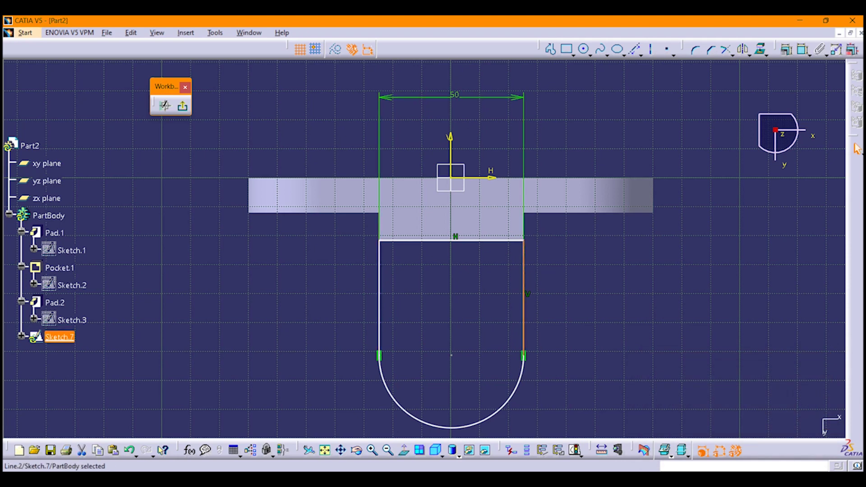
pyautogui.keyDown('ctrl'); pyautogui.click(379, 280); pyautogui.keyUp('ctrl')
pyautogui.keyDown('ctrl'); pyautogui.click(451, 149); pyautogui.keyUp('ctrl')
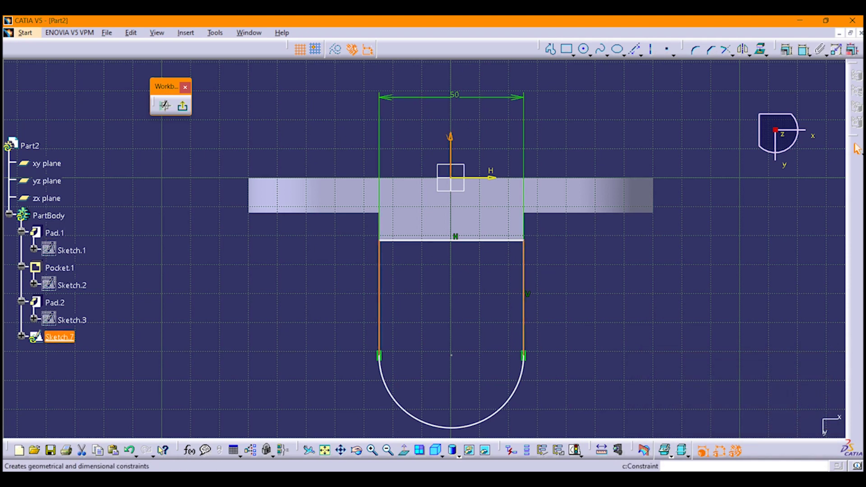
pyautogui.click(787, 49)
pyautogui.click(717, 378)
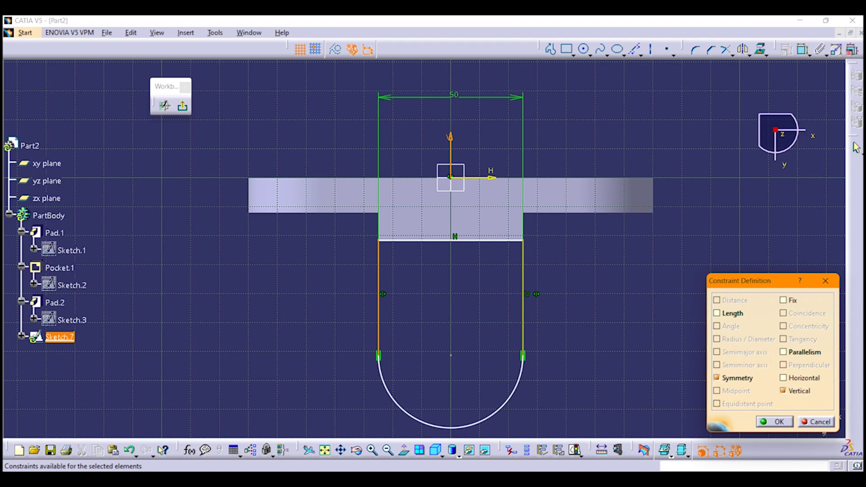
pyautogui.click(774, 422)
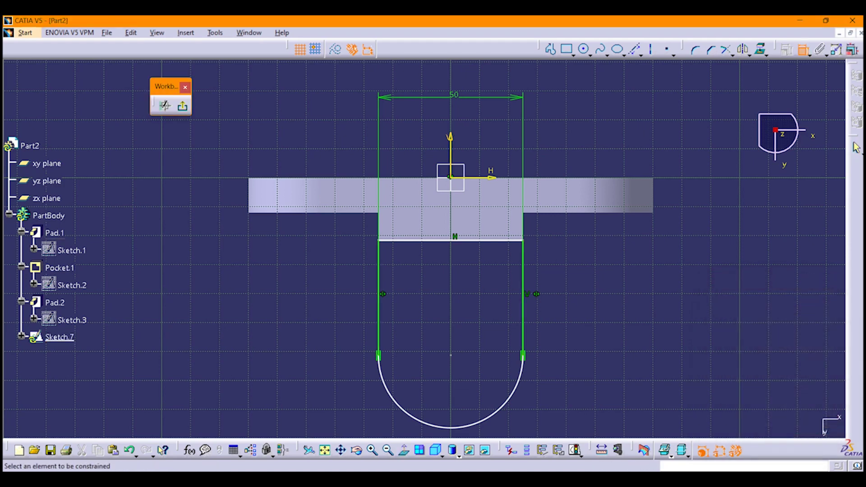
# - Dimension the lug arc's centre from the sketch's horizontal axis and set the distance to 60 mm
pyautogui.click(457, 177)
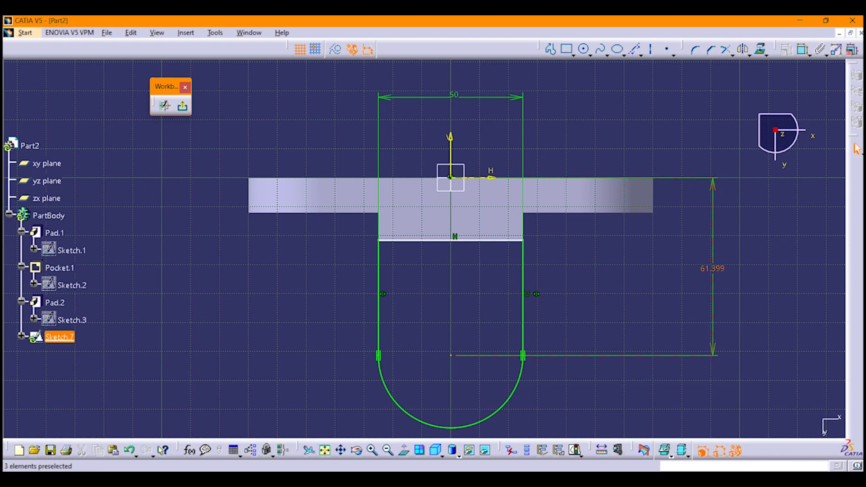
pyautogui.doubleClick(713, 270)
pyautogui.write('60')
pyautogui.press('Return')
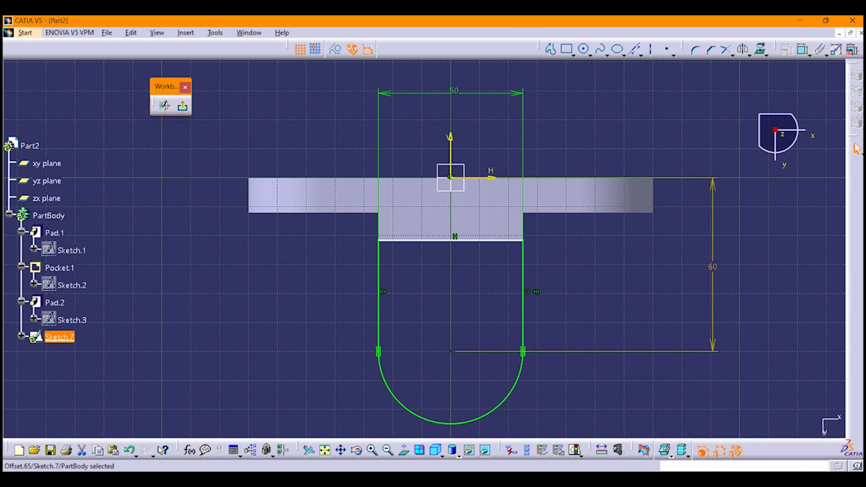
pyautogui.click(311, 334)
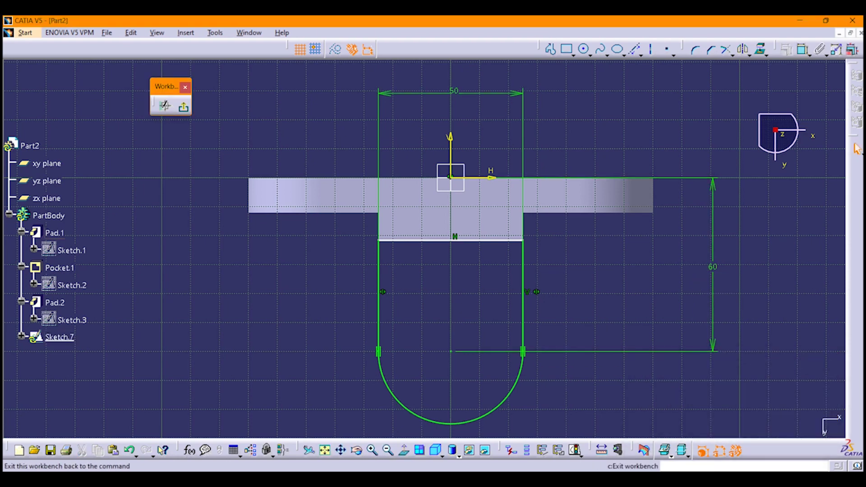
# - Exit the lug profile sketch and check the lug thickness in the reference drawing
pyautogui.moveTo(435, 271); pyautogui.dragTo(260, 246, button='middle')
pyautogui.scroll(-1, 260, 246)
pyautogui.click(615, 479)
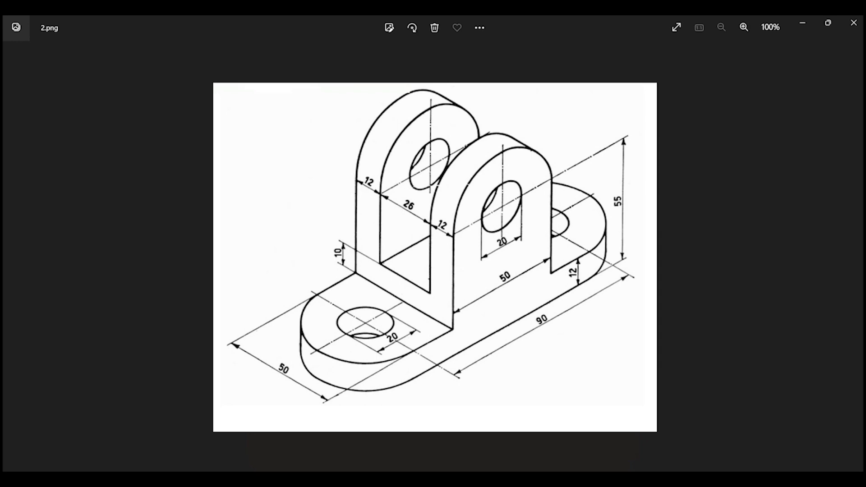
pyautogui.click(632, 479)
# - Extrude the lug profile 12 mm with a Pad of type Dimension, reversed to run inward over the block
pyautogui.click(313, 50)
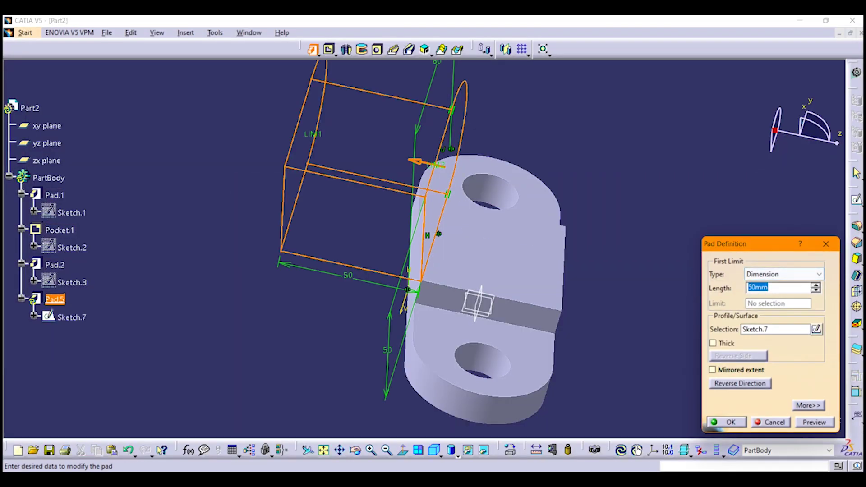
pyautogui.click(740, 383)
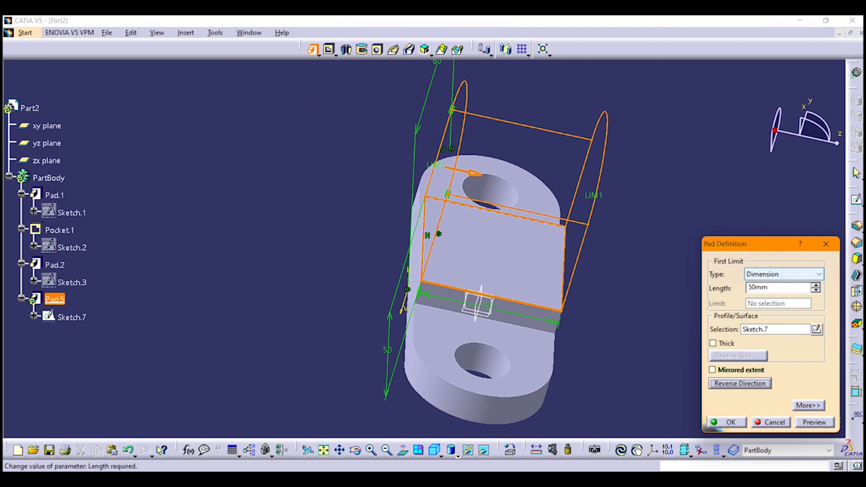
pyautogui.press('Return')
pyautogui.click(583, 280)
pyautogui.moveTo(583, 281); pyautogui.dragTo(555, 274, button='middle')
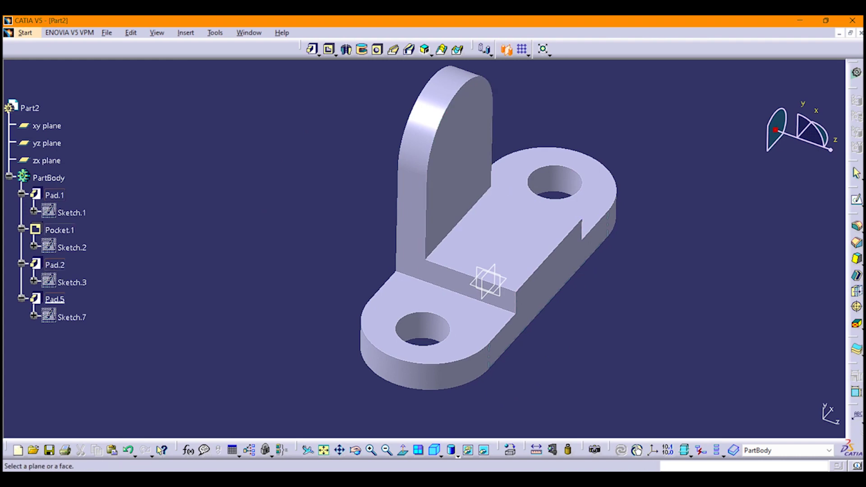
# - Mirror the current solid about the xy plane to form the second upright lug
pyautogui.click(414, 252)
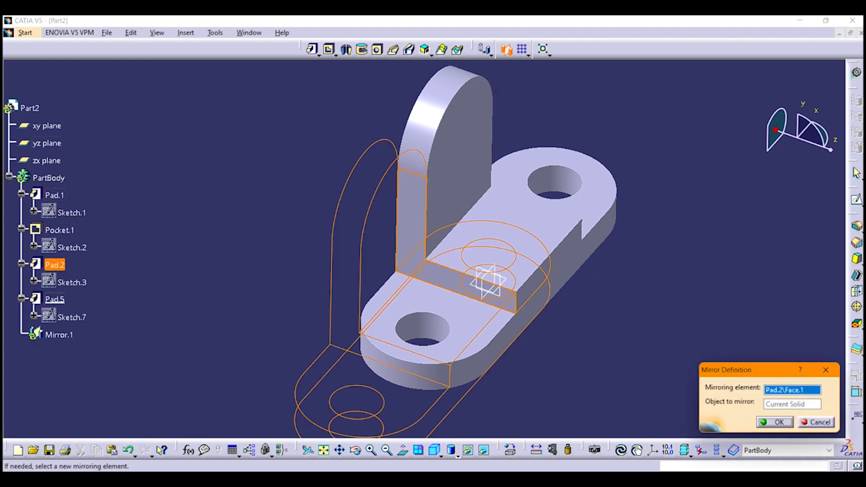
pyautogui.press('Escape')
pyautogui.click(507, 48)
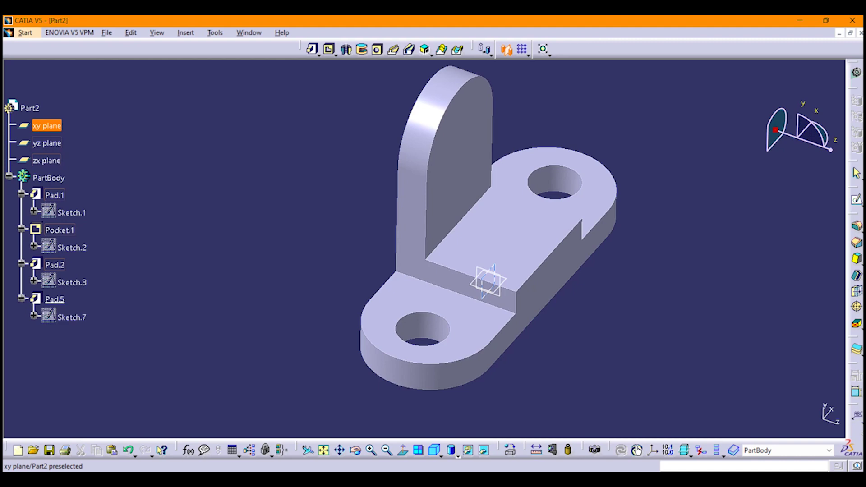
pyautogui.click(47, 126)
pyautogui.moveTo(424, 203); pyautogui.dragTo(413, 265, button='middle')
pyautogui.click(775, 422)
pyautogui.click(775, 423)
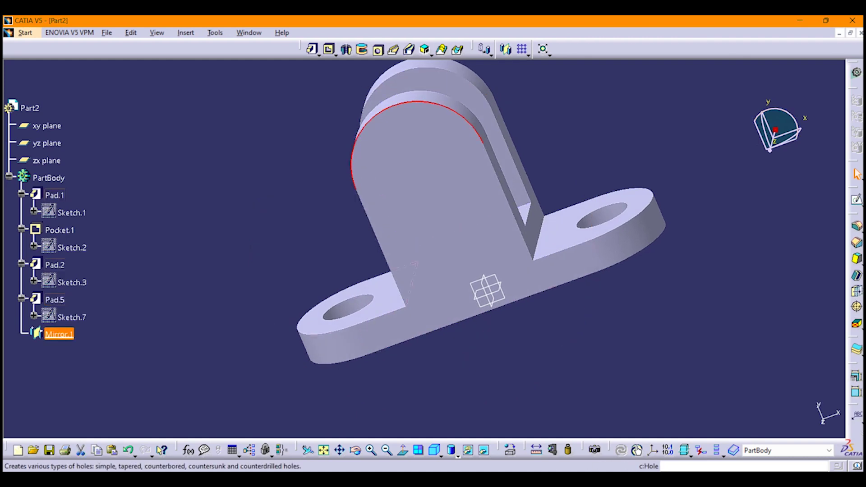
# - Start a Hole on the lug's outer flat face, concentric with its rounded upper edge
pyautogui.click(418, 149)
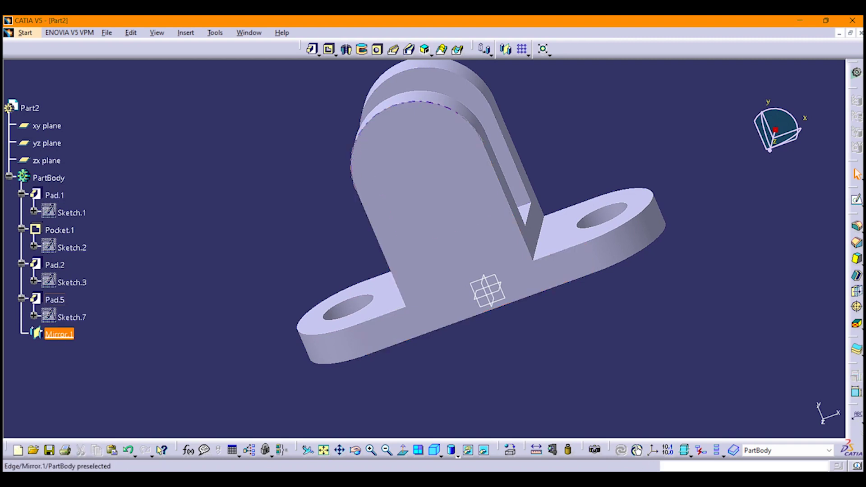
pyautogui.click(377, 48)
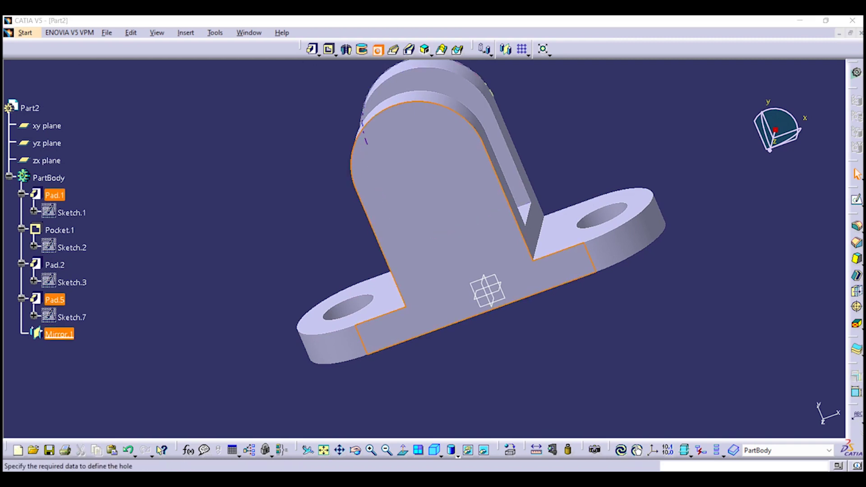
pyautogui.click(422, 168)
pyautogui.moveTo(390, 209); pyautogui.dragTo(393, 214, button='middle')
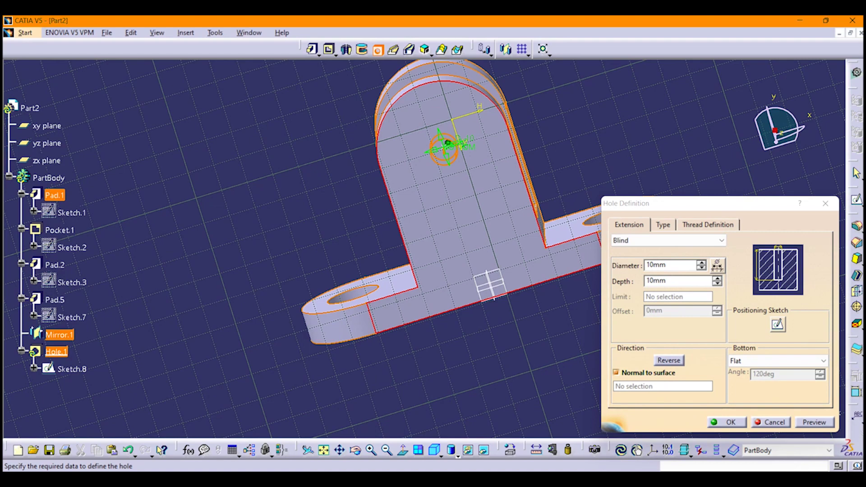
# - Set the lug hole's diameter to 20 mm and extent to Up To Last, reversing its direction to cut through both lugs
pyautogui.doubleClick(663, 266)
pyautogui.write('20')
pyautogui.click(669, 240)
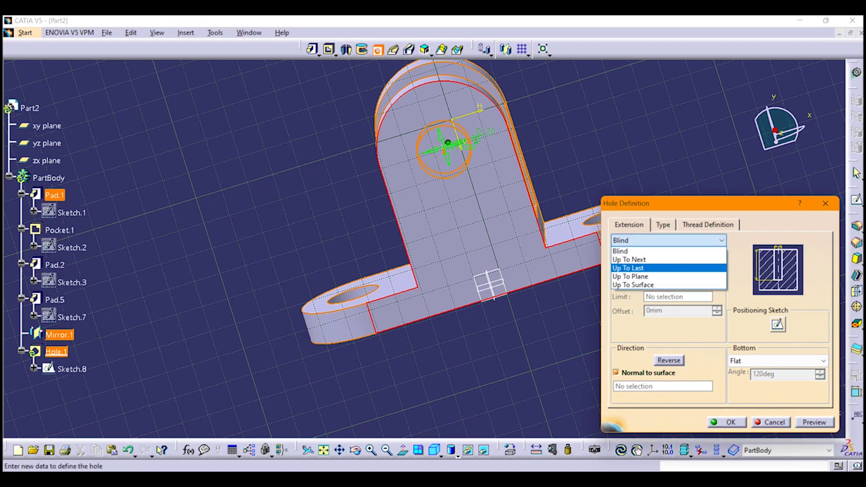
pyautogui.click(629, 268)
pyautogui.moveTo(393, 244); pyautogui.dragTo(528, 284, button='middle')
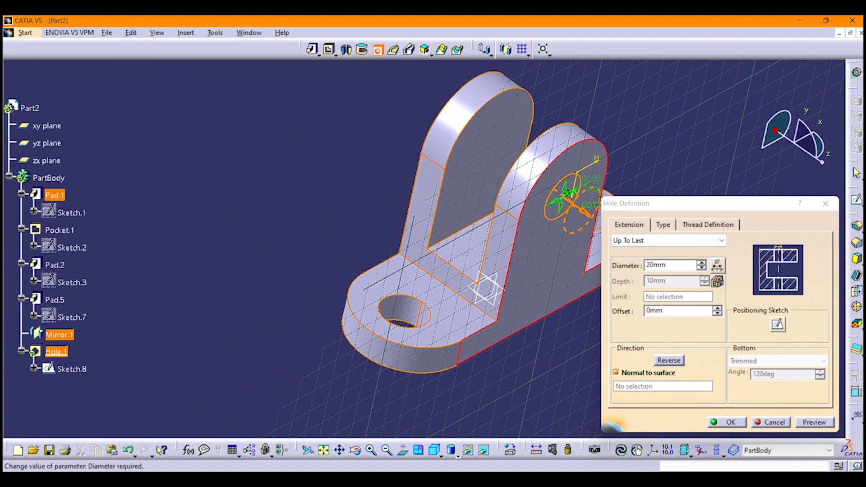
pyautogui.click(668, 360)
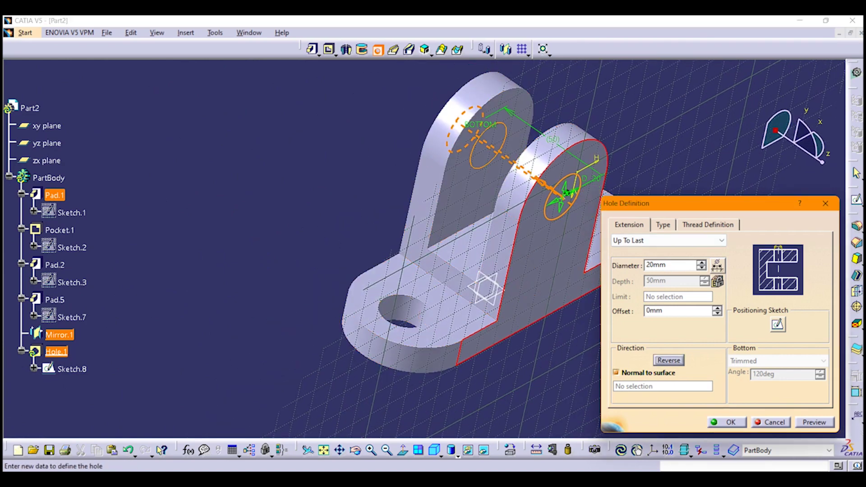
pyautogui.click(727, 422)
# - Inspect the drilled lugs and compare the bracket with the reference drawing
pyautogui.click(646, 361)
pyautogui.moveTo(583, 311); pyautogui.dragTo(379, 311, button='middle')
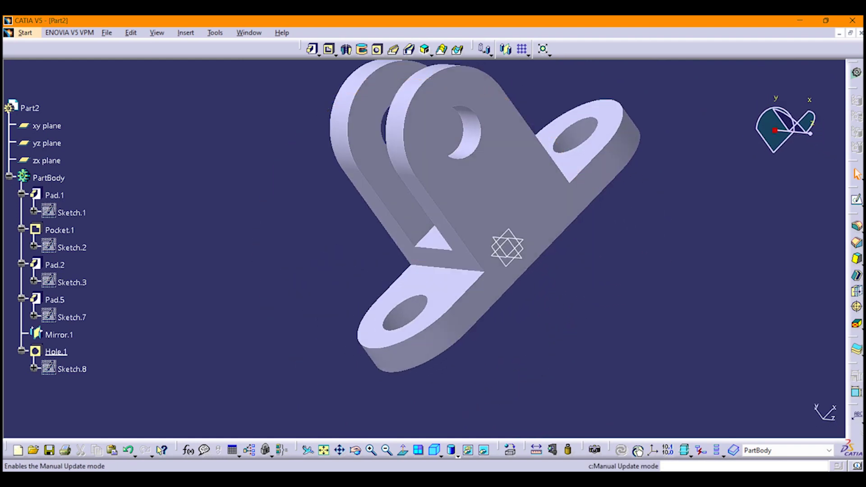
pyautogui.hotkey('alt', 'Tab')
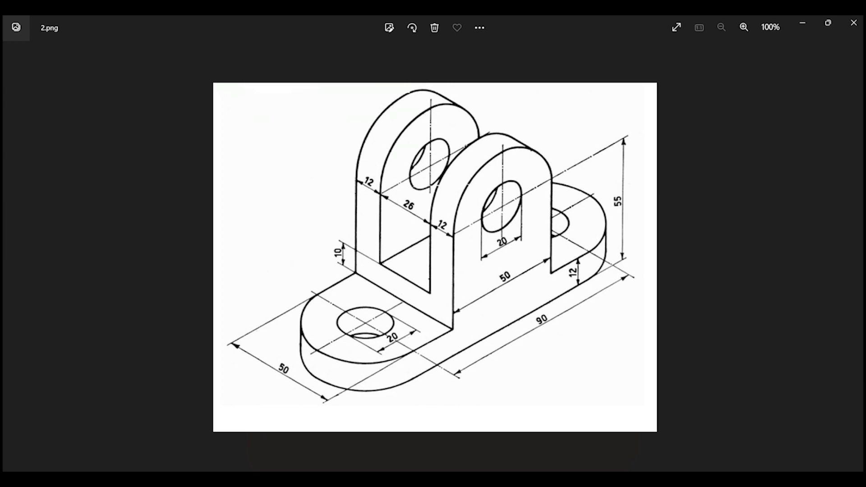
pyautogui.hotkey('alt', 'Tab')
# - Orient the finished bracket to show both lugs and the base holes, and open the Render tool
pyautogui.moveTo(479, 235); pyautogui.dragTo(376, 253, button='middle')
pyautogui.moveTo(502, 221); pyautogui.dragTo(506, 248, button='middle')
pyautogui.moveTo(522, 205); pyautogui.dragTo(482, 199, button='middle')
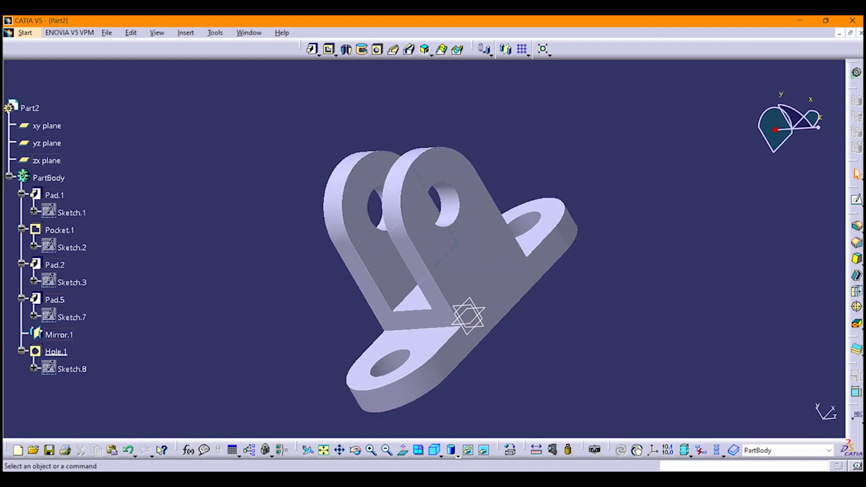
pyautogui.click(596, 451)
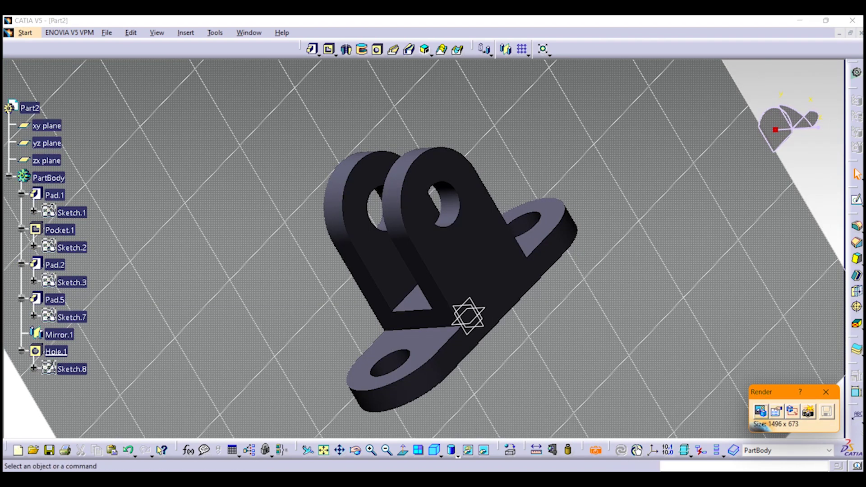